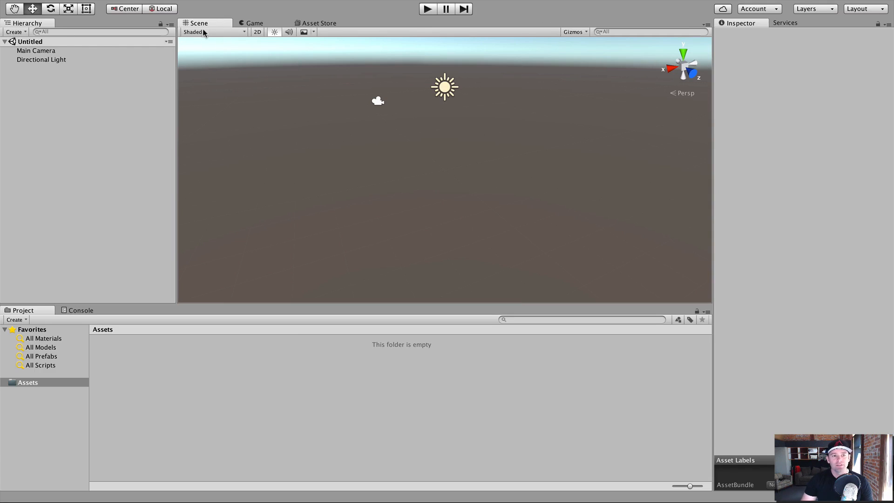
Look through the Game, Asset Store, Scene, Services, Console and Project views
click(249, 25)
click(299, 23)
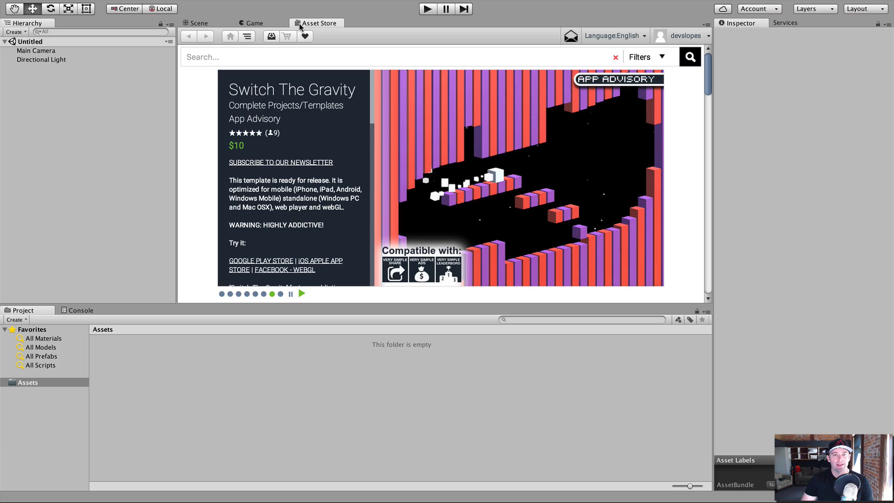
click(196, 22)
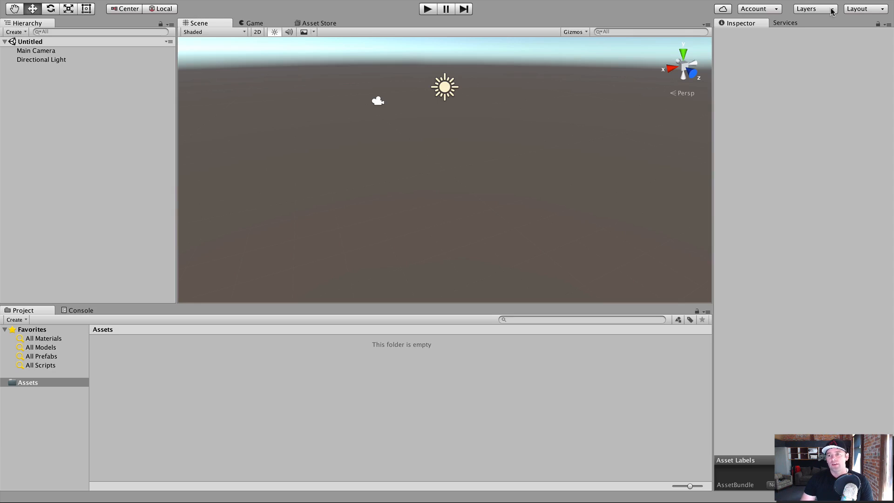
click(776, 23)
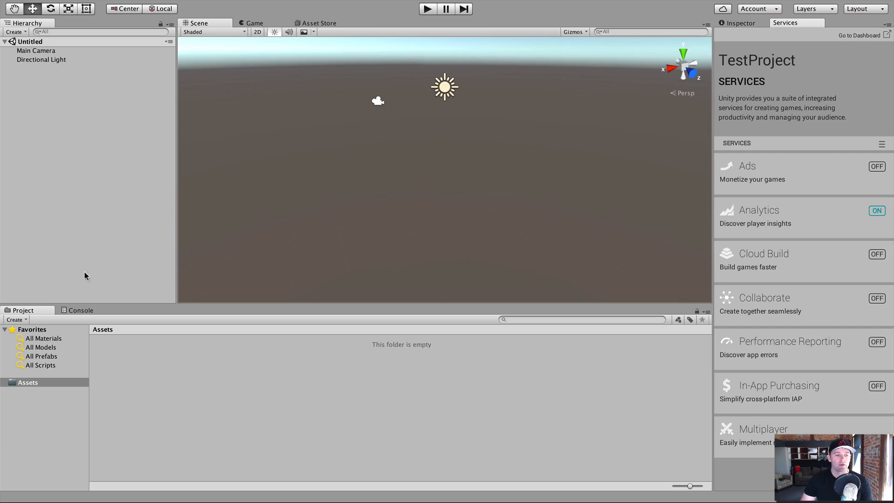
click(73, 311)
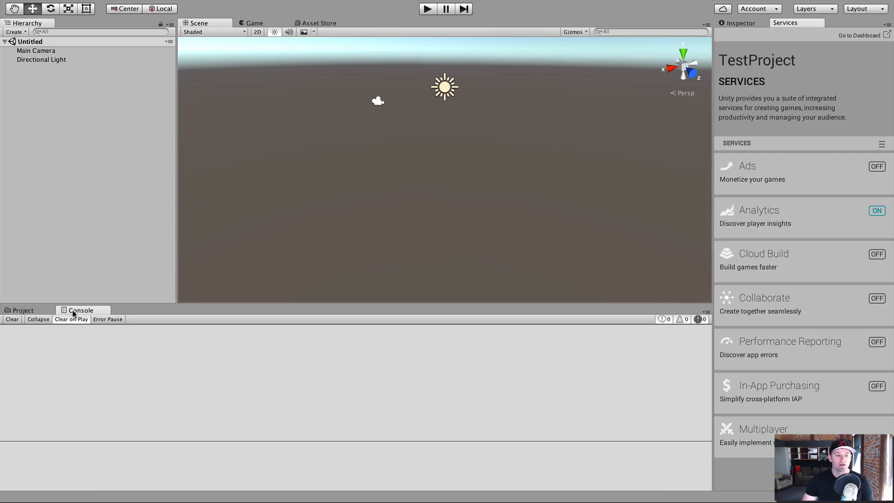
click(34, 311)
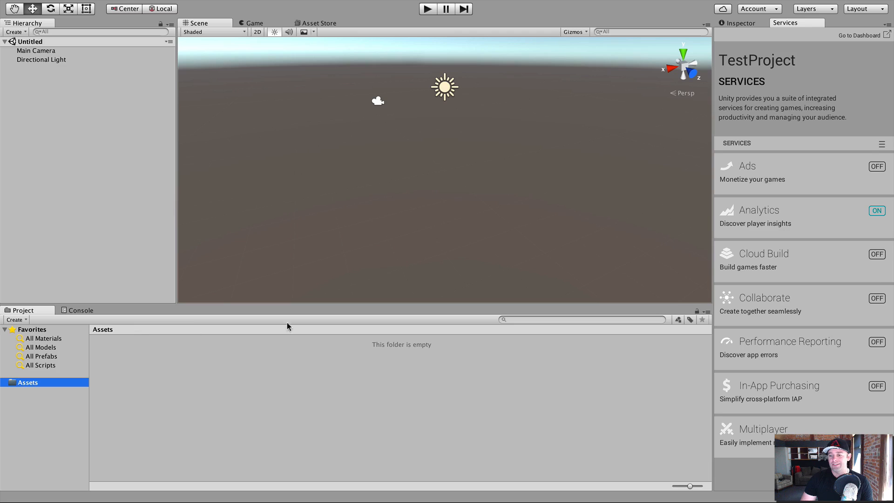
Switch the editor window arrangement to the 4 Split layout
mouse_move(336, 4)
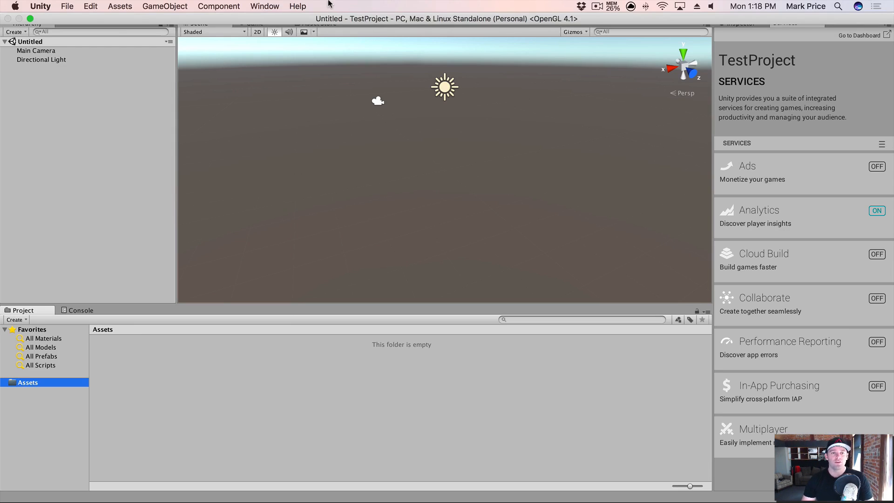
click(272, 5)
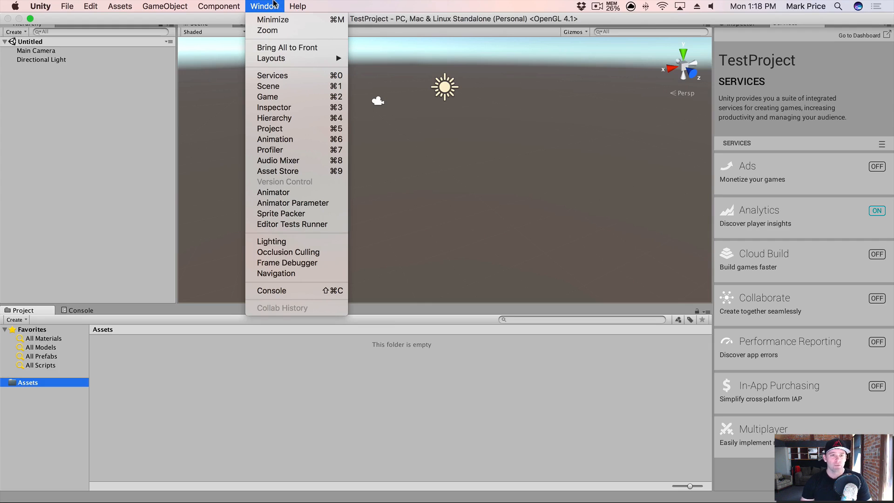
click(272, 5)
click(273, 6)
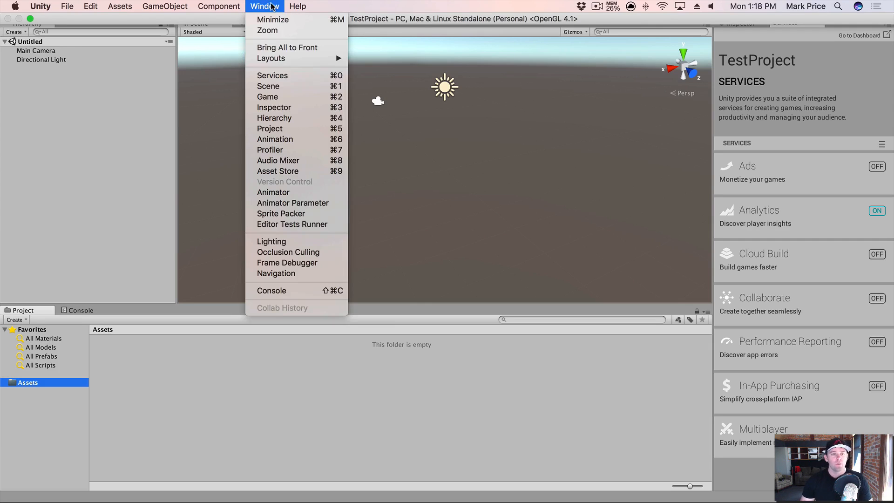
mouse_move(284, 60)
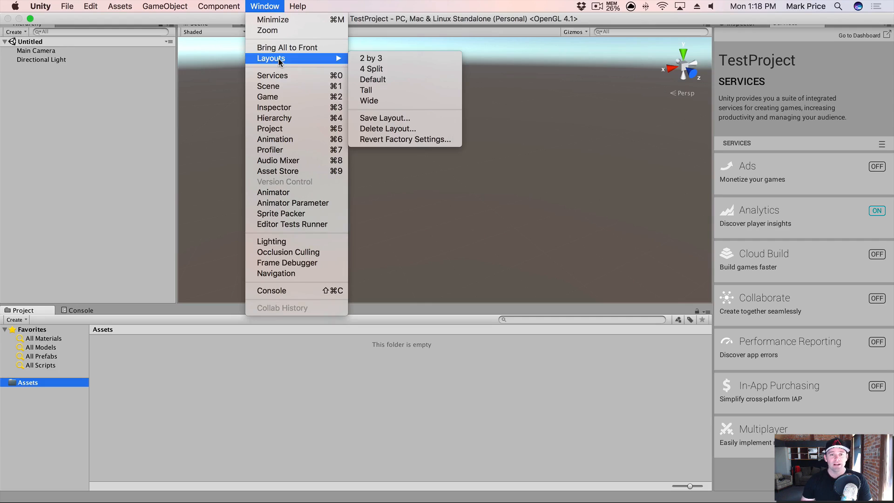
click(401, 70)
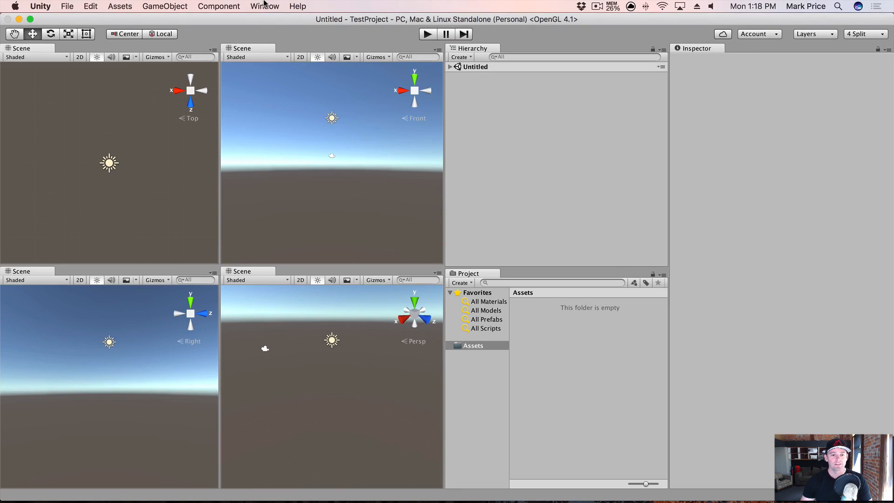
Try the Tall layout and the Wide layout for the editor
click(266, 6)
mouse_move(293, 58)
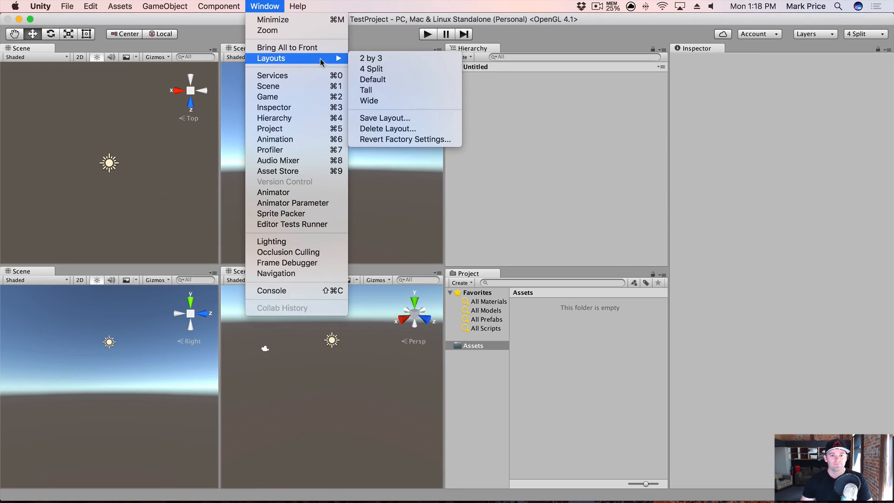
click(400, 90)
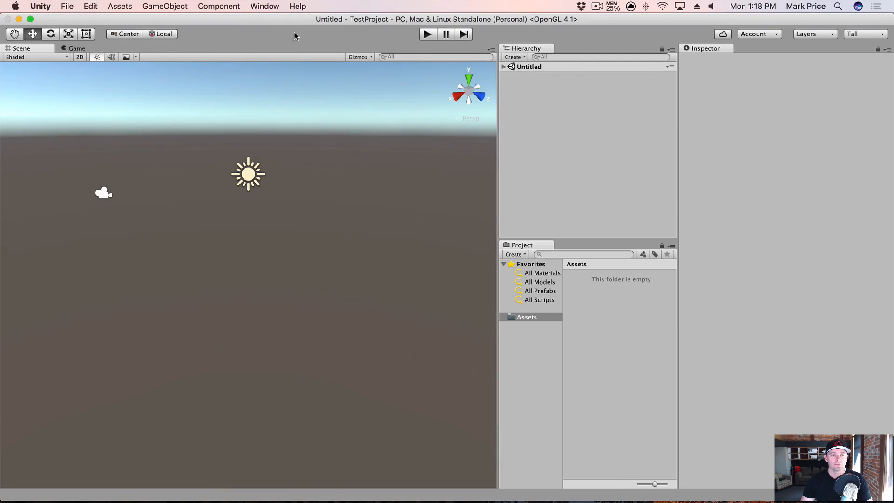
click(264, 5)
mouse_move(279, 58)
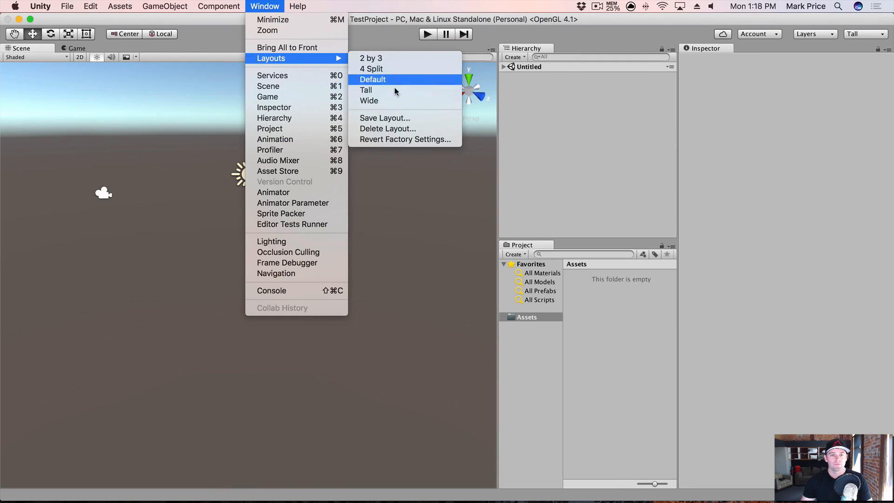
click(397, 100)
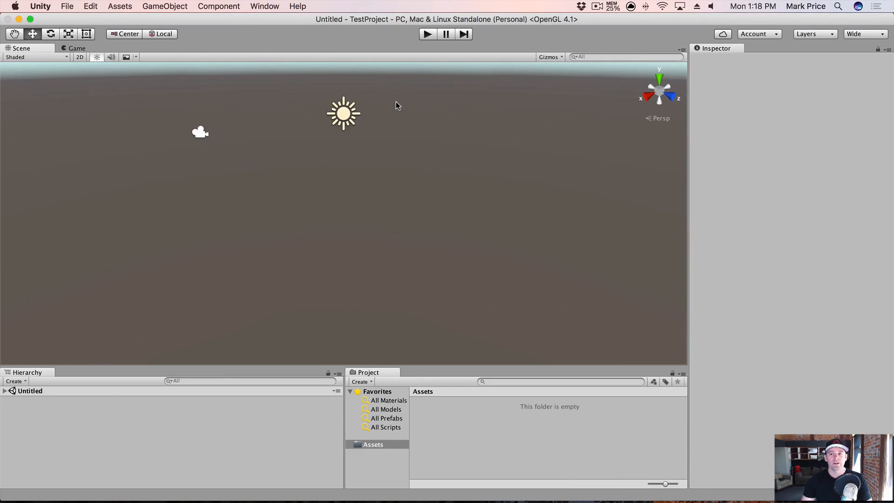
Set the editor window arrangement to the Default layout
click(263, 5)
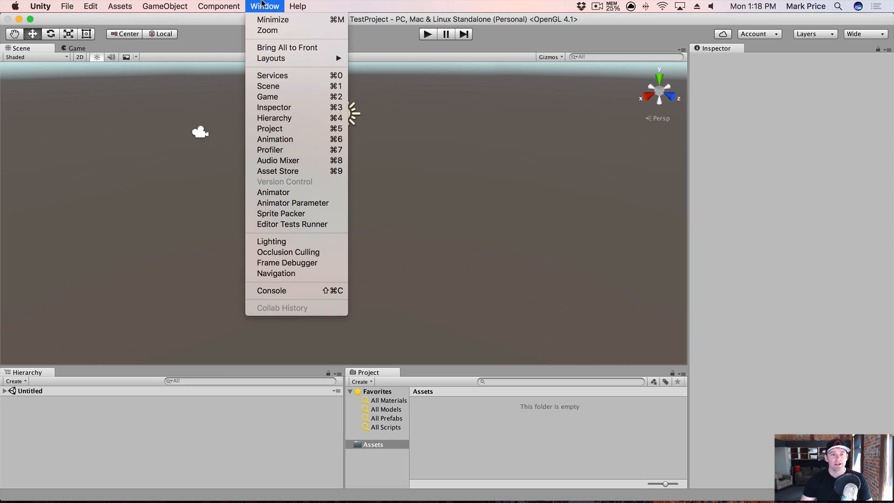
mouse_move(279, 58)
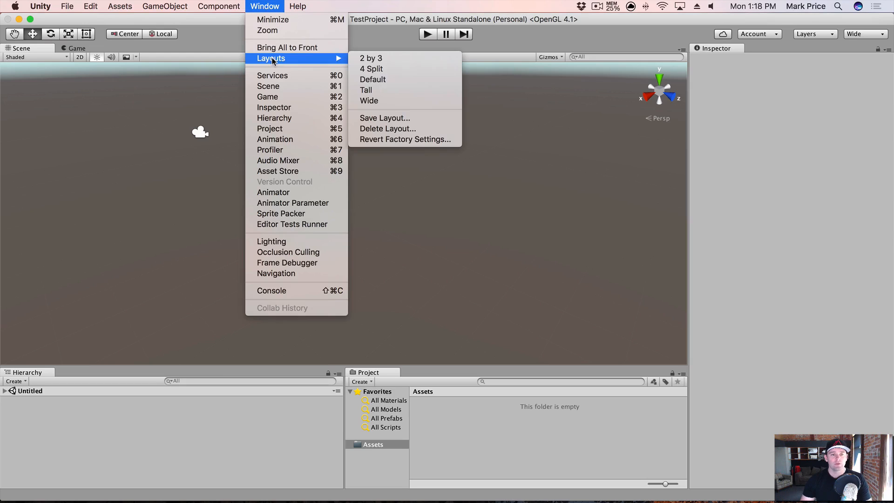
click(390, 80)
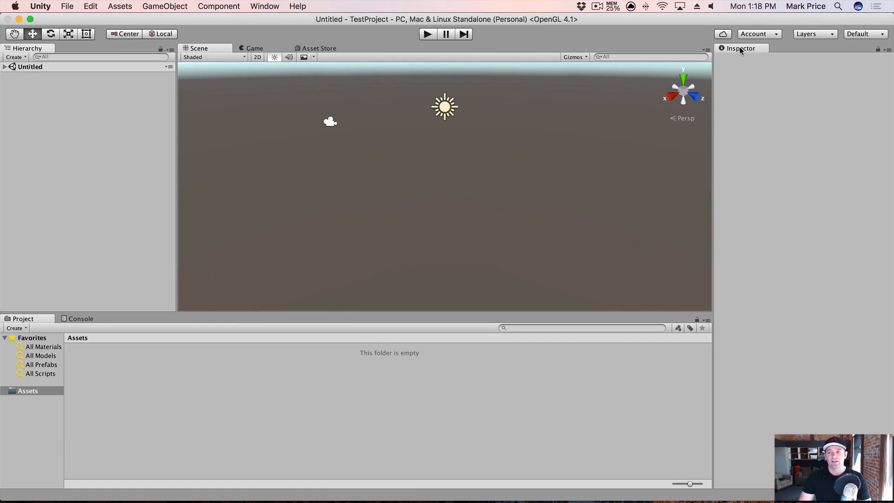
Dock the Inspector in the Hierarchy's group, check both views, and restore the Default layout
drag(740, 51, 93, 49)
click(34, 48)
click(69, 48)
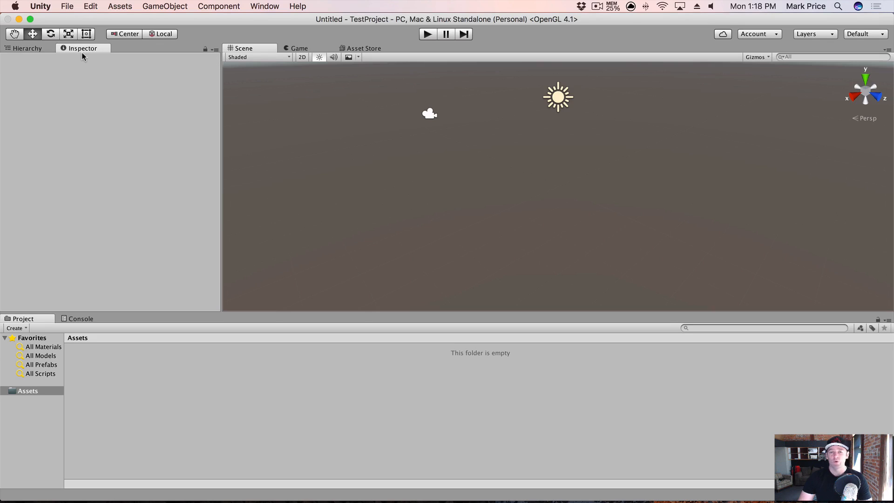
click(256, 6)
mouse_move(284, 58)
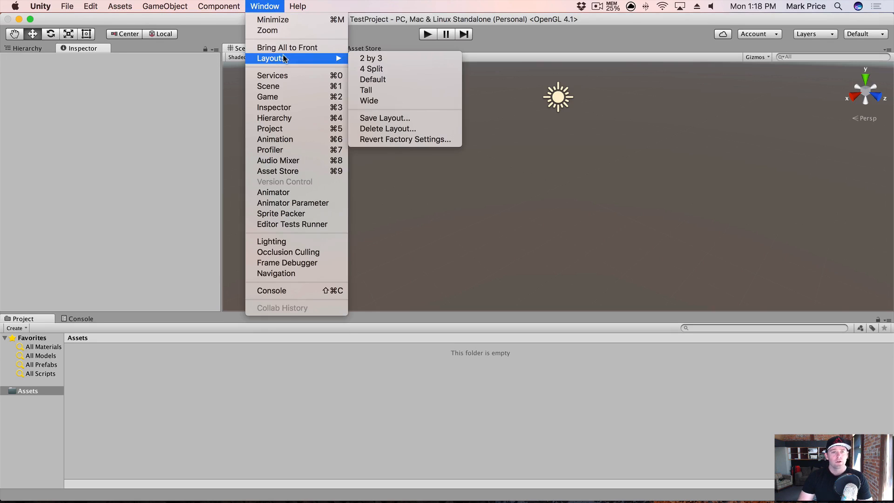
click(387, 80)
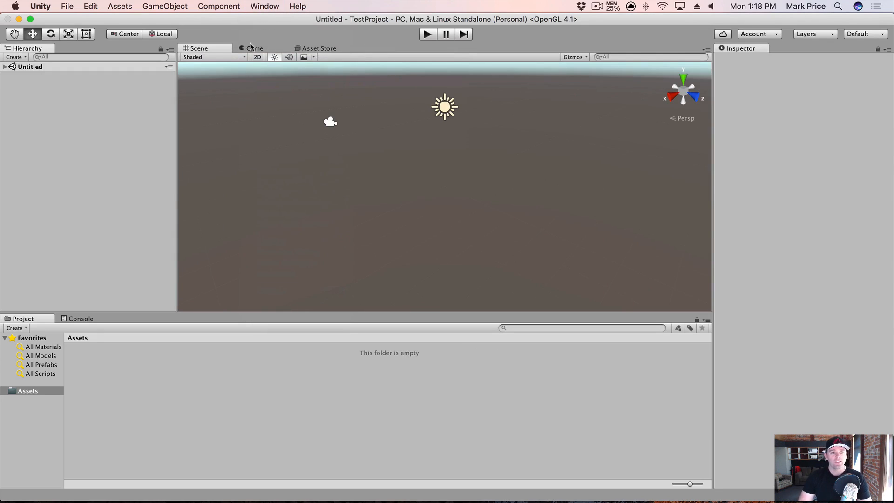
Run the empty scene in the Game view and stop playback
click(255, 48)
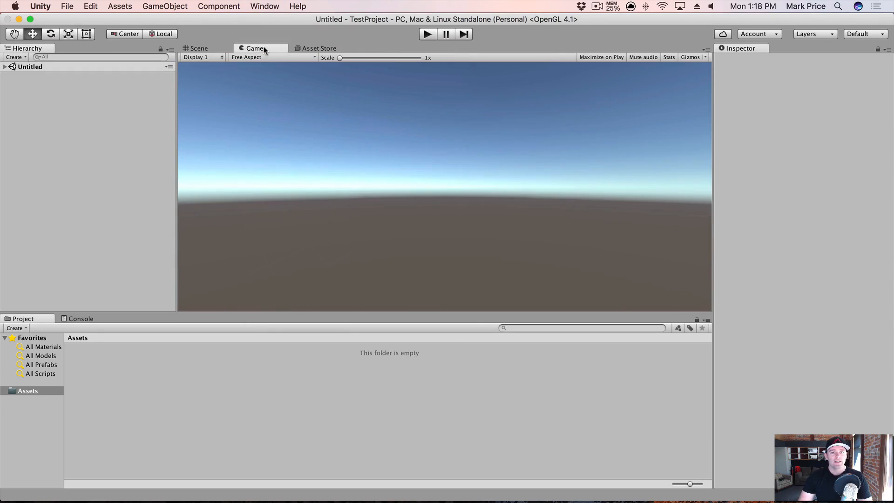
click(427, 34)
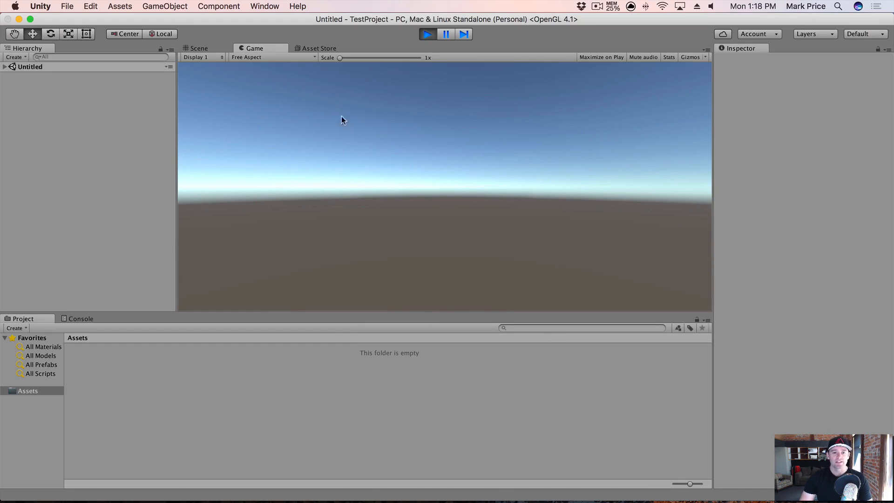
click(428, 33)
Look at the Asset Store view and return to the Game view
click(319, 49)
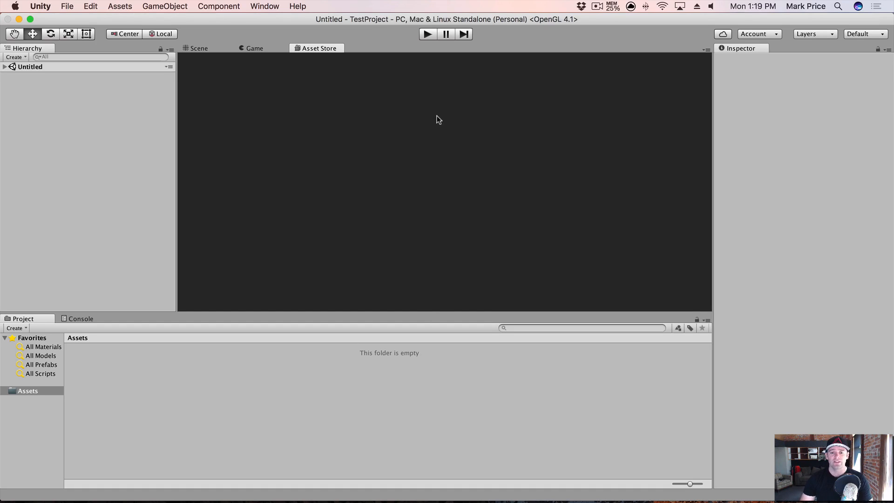
drag(336, 48, 306, 50)
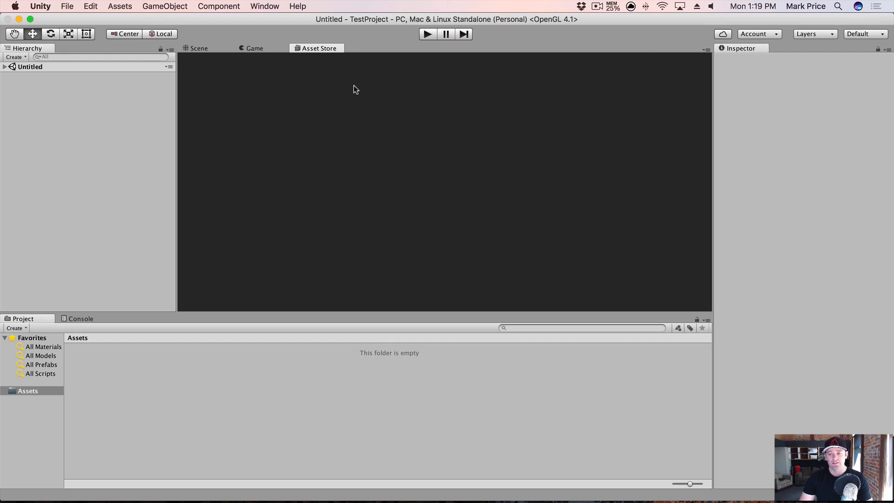
click(255, 49)
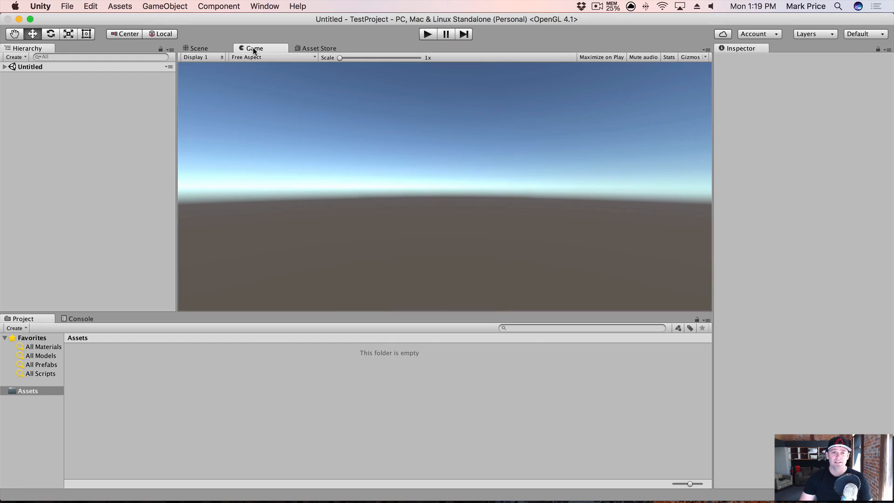
Close the Asset Store view and reopen it in the editor
click(314, 48)
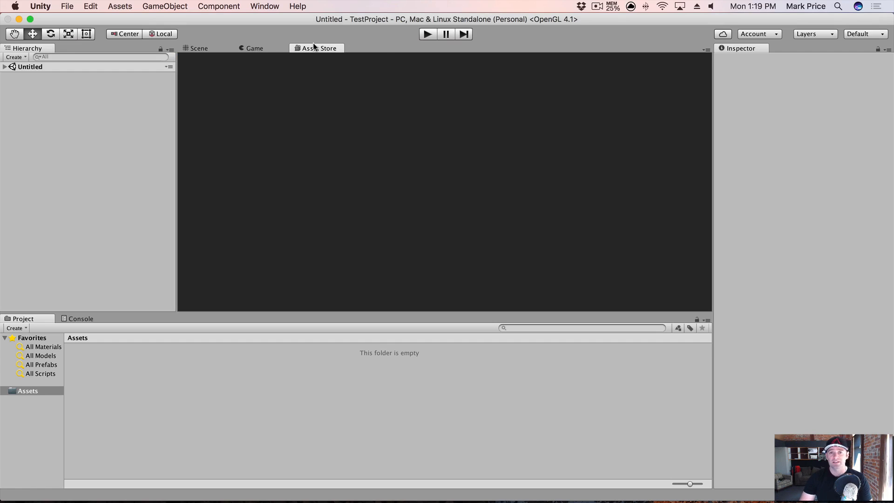
right_click(313, 46)
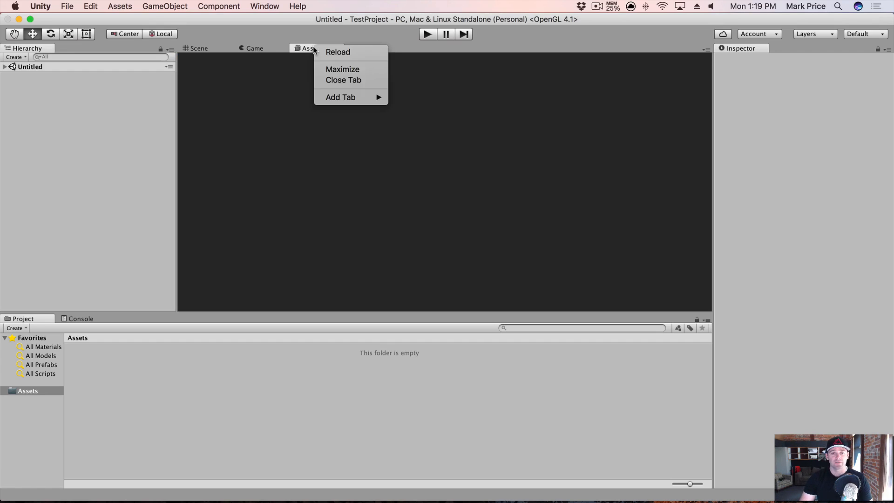
click(357, 82)
click(280, 3)
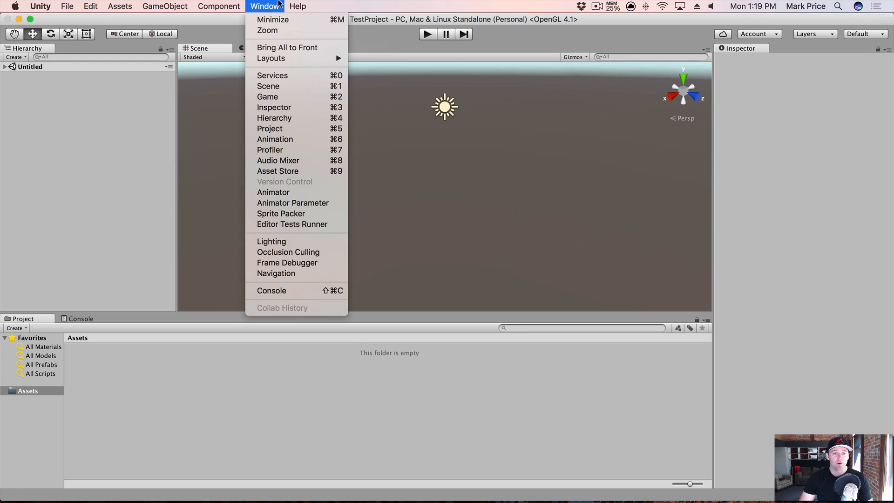
click(297, 172)
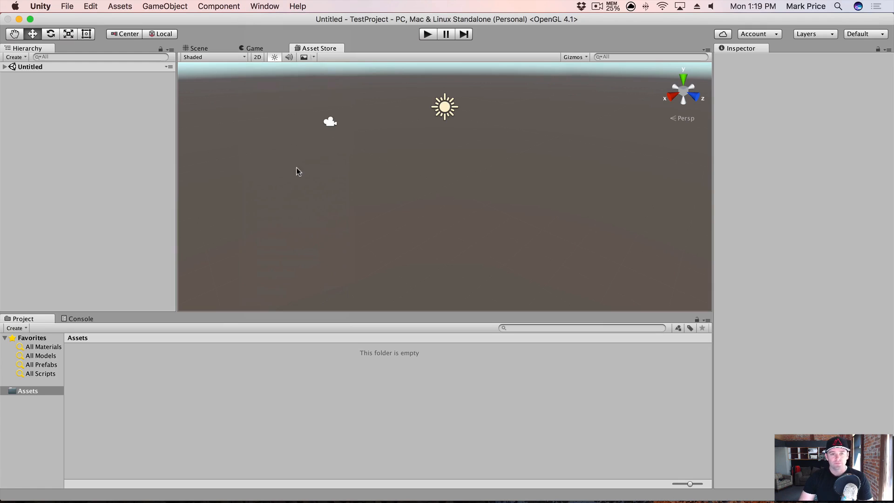
Compare the reopened Asset Store view with the Game view
click(267, 47)
click(305, 47)
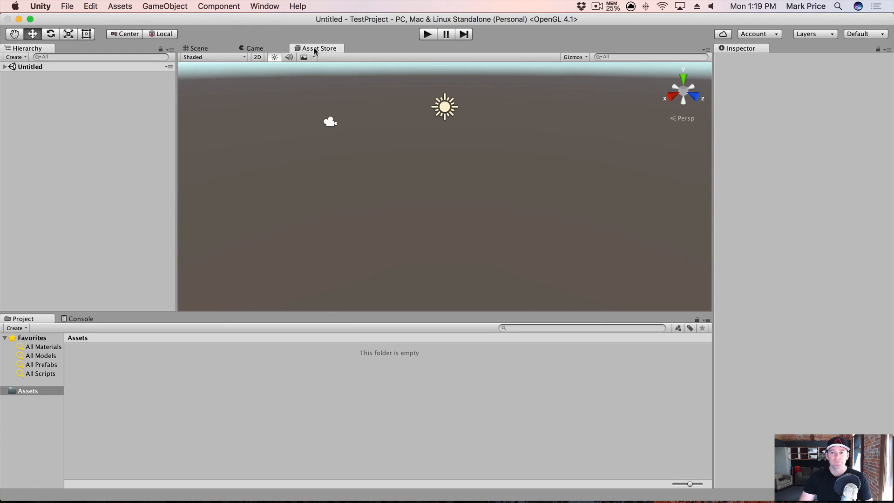
click(262, 48)
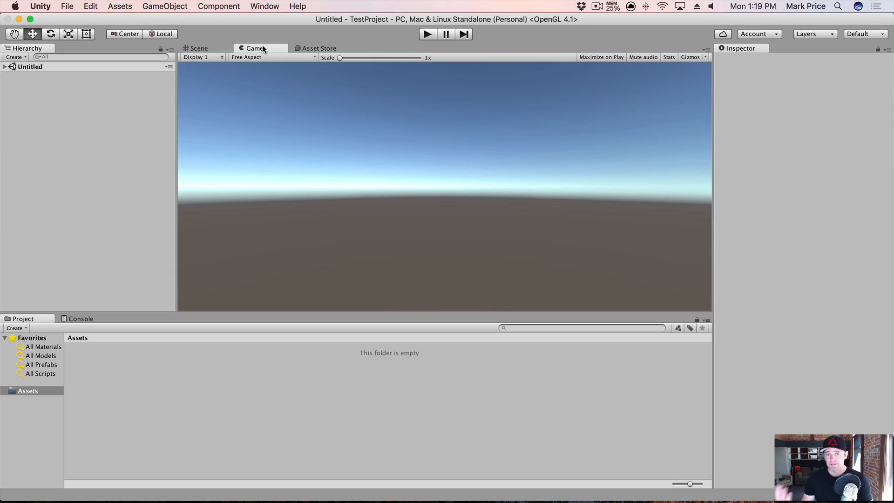
Add a 3D Cube object to the untitled scene with the Scene view showing
click(206, 49)
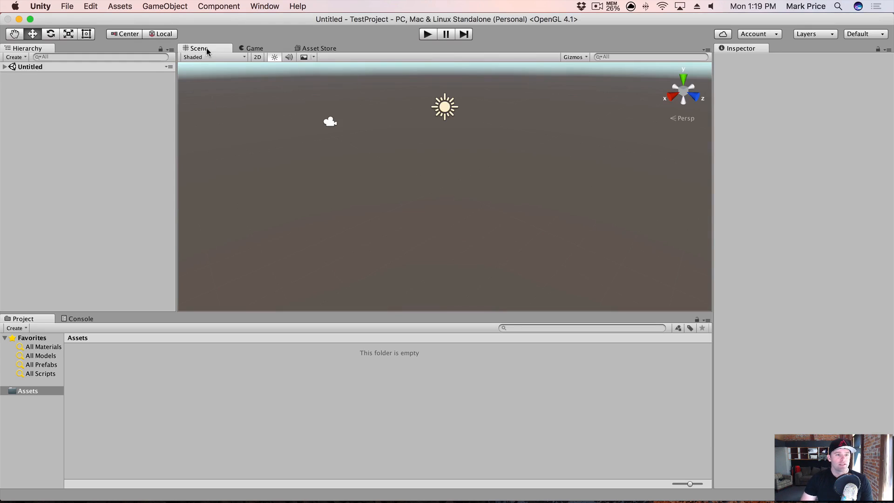
click(170, 4)
mouse_move(167, 43)
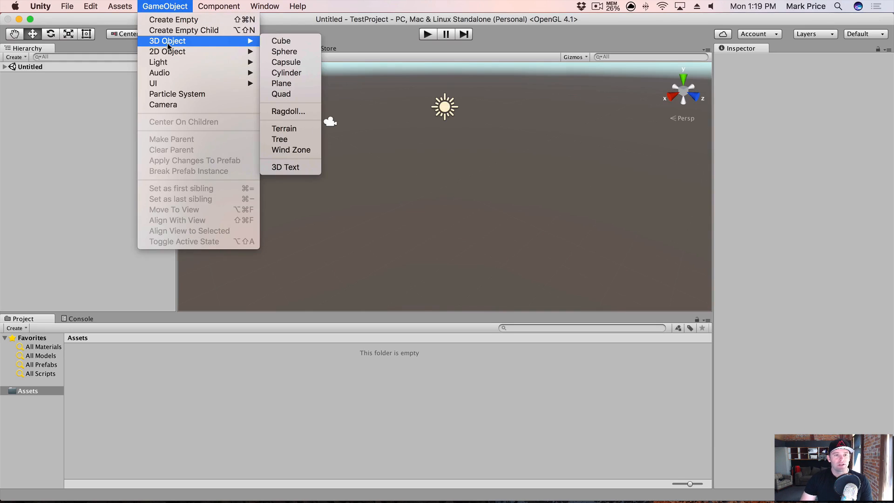
click(293, 43)
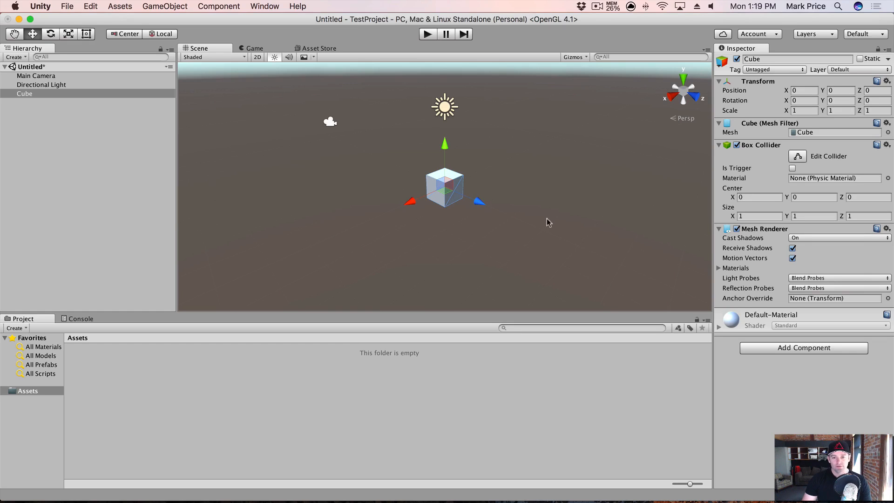
alt+drag(547, 220, 508, 193)
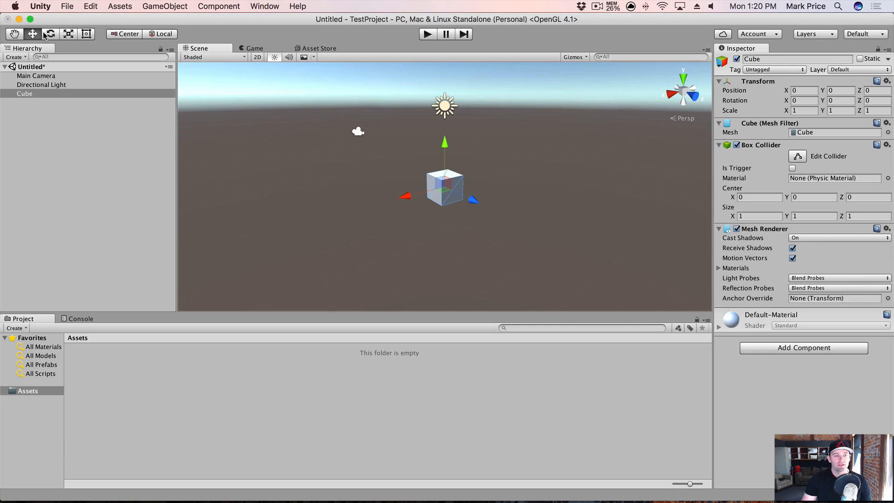
Move the cube to about X -0.24, Y 0.29, Z 0.05 with the Move tool and check it in the Game view
click(16, 35)
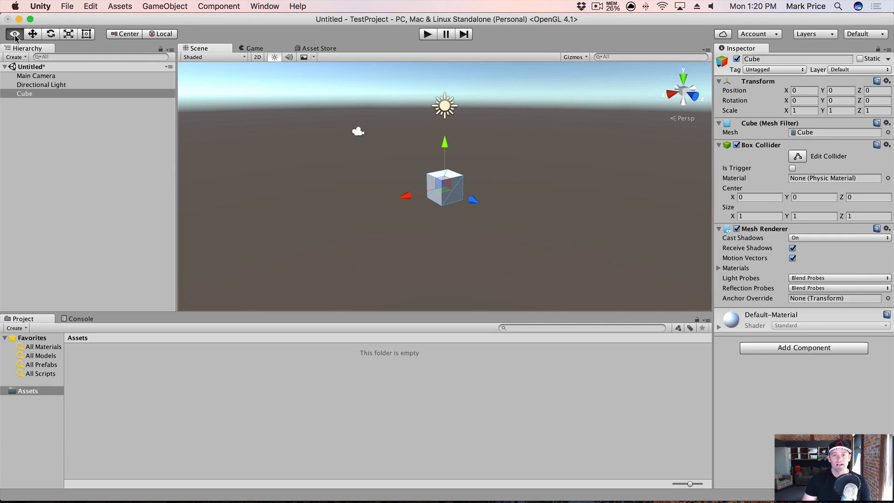
key(w)
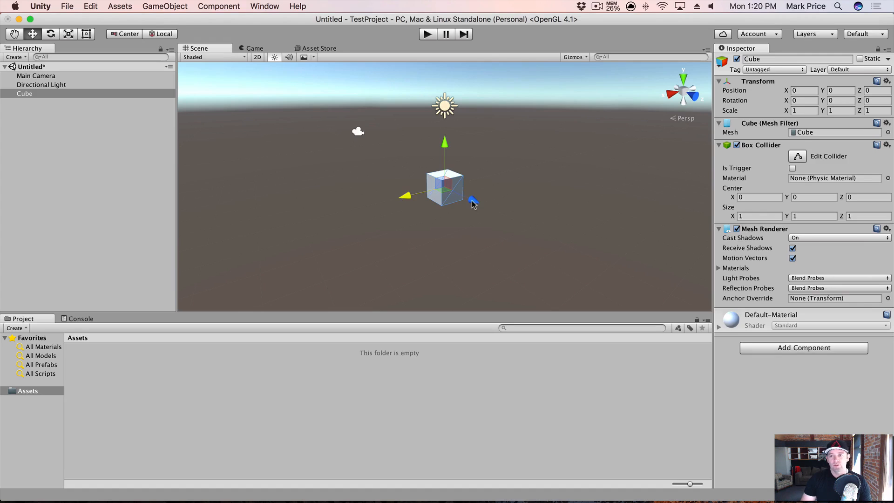
drag(472, 204, 498, 220)
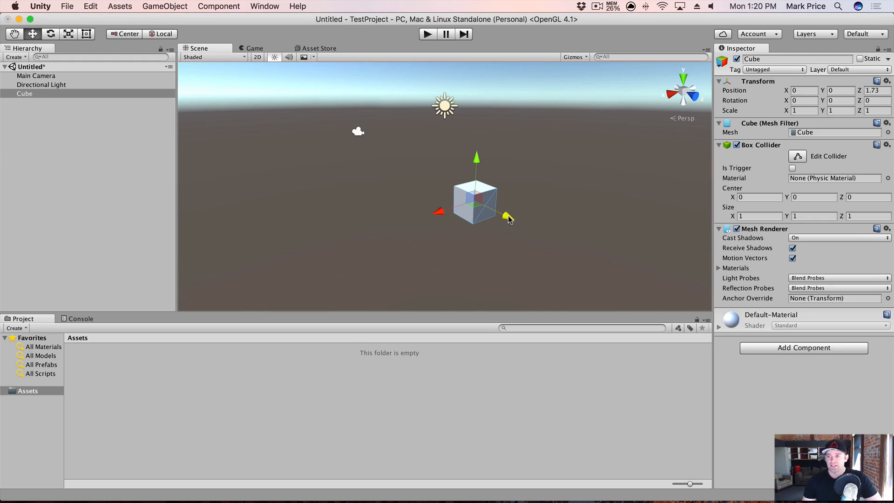
drag(508, 218, 419, 169)
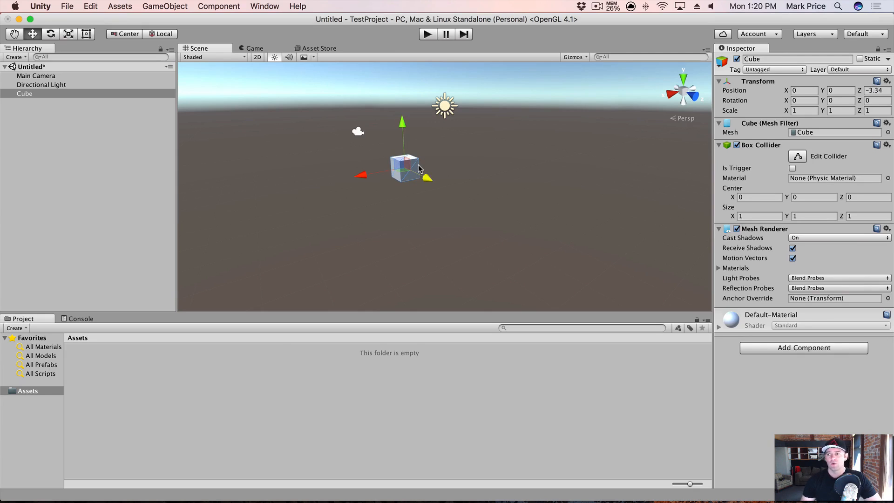
drag(419, 169, 473, 218)
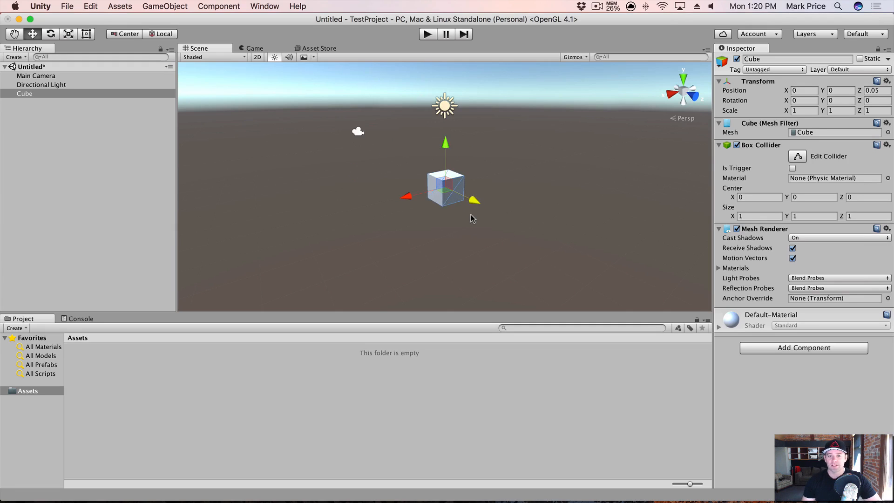
drag(405, 199, 438, 168)
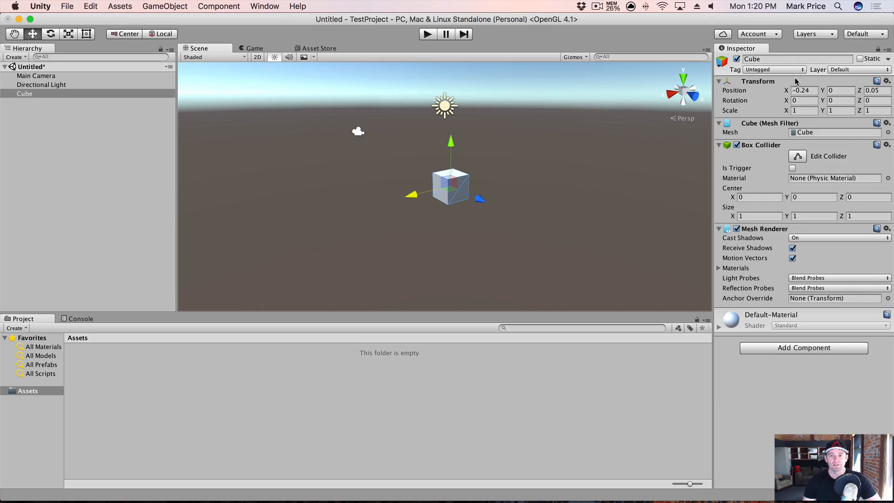
mouse_move(451, 142)
mouse_down()
mouse_move(445, 90)
mouse_move(450, 142)
mouse_up()
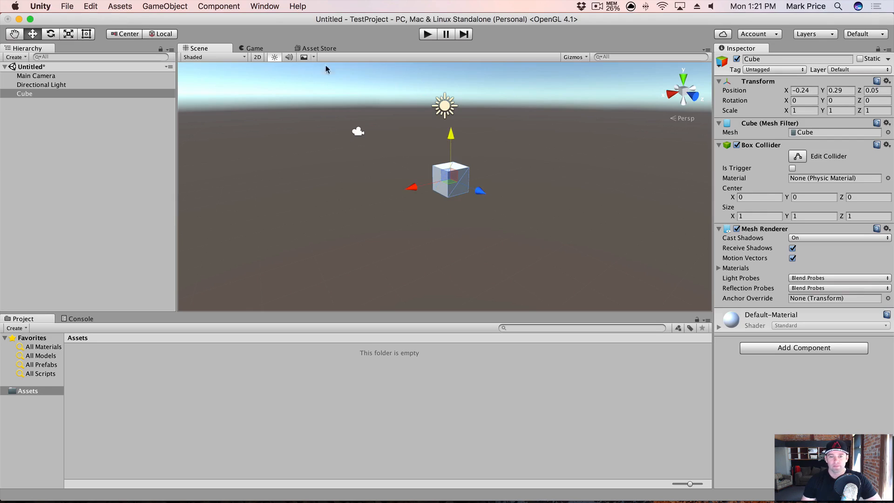
click(254, 48)
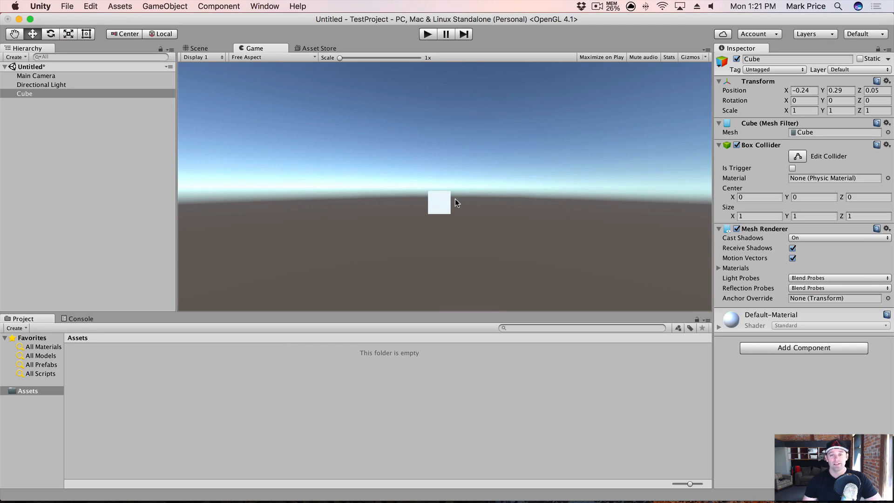
Move the Main Camera in the Scene view to about X -0.22, Y 1.41, Z -5.01
click(35, 76)
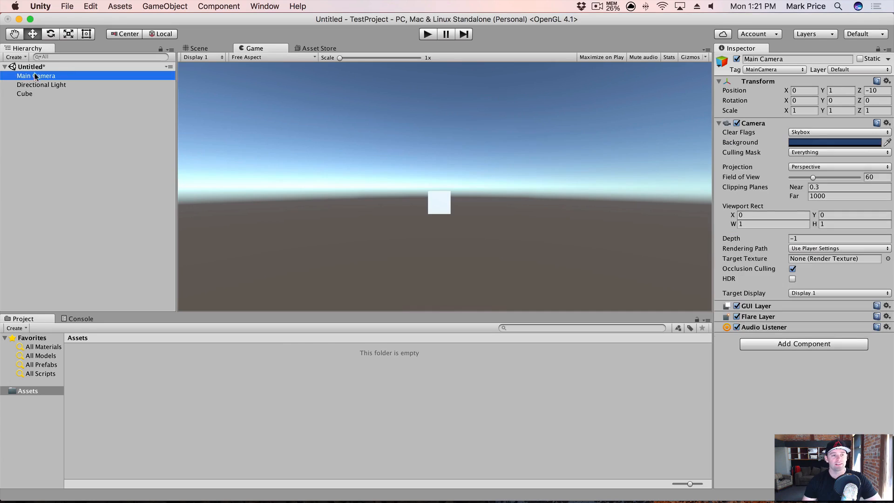
click(200, 48)
click(41, 77)
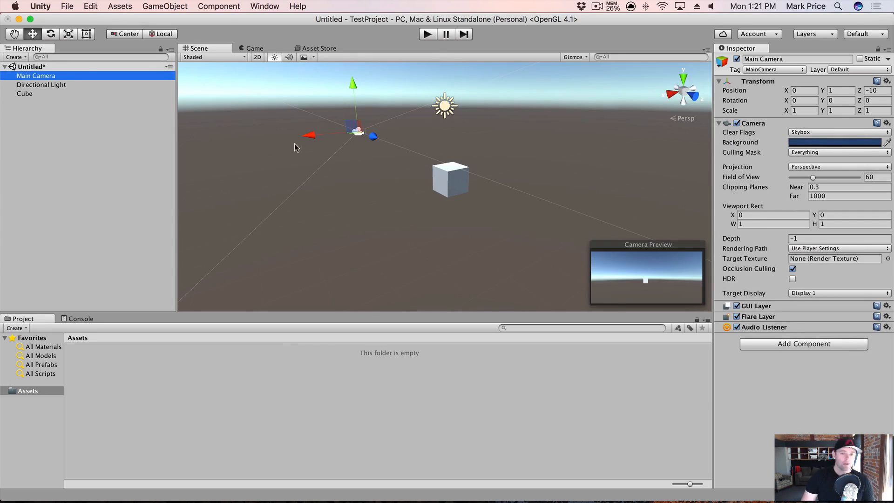
alt+drag(311, 121, 423, 118)
scroll(353, 141, down, 5)
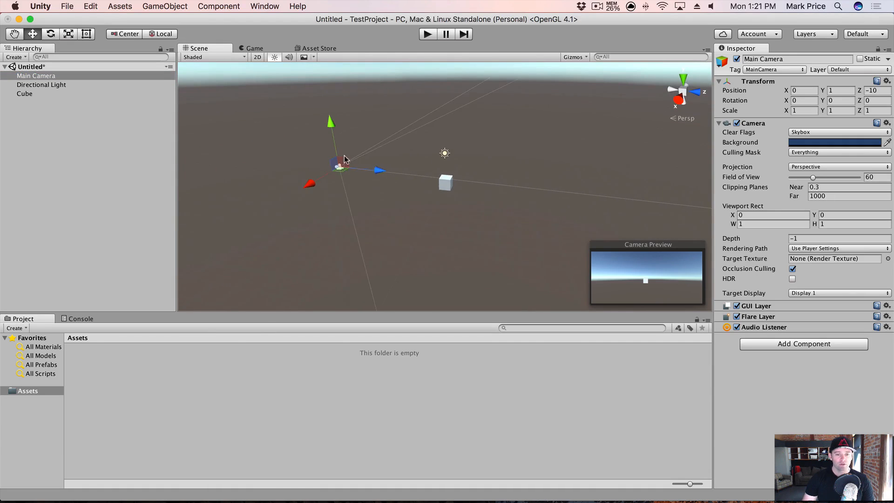
alt+drag(373, 191, 620, 175)
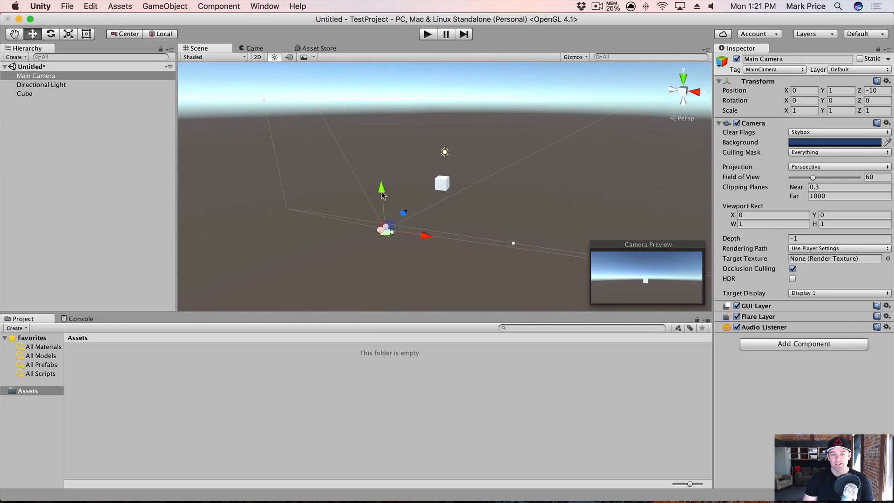
drag(381, 189, 379, 164)
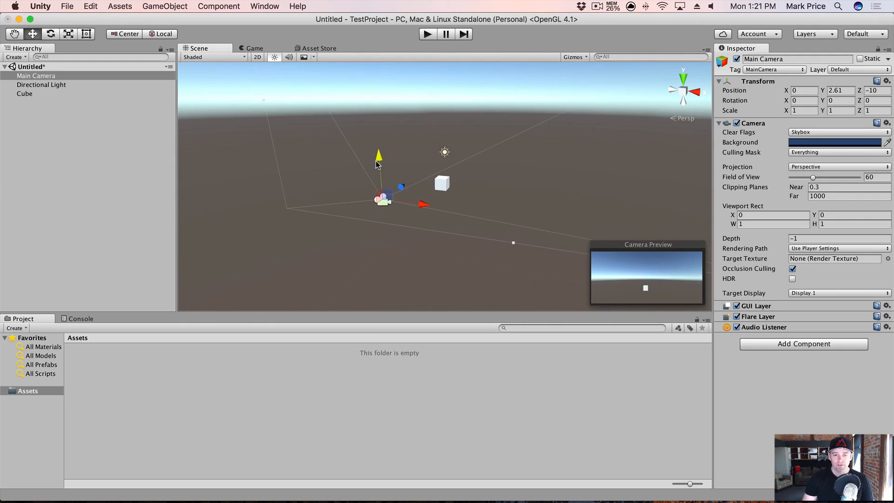
drag(414, 205, 442, 152)
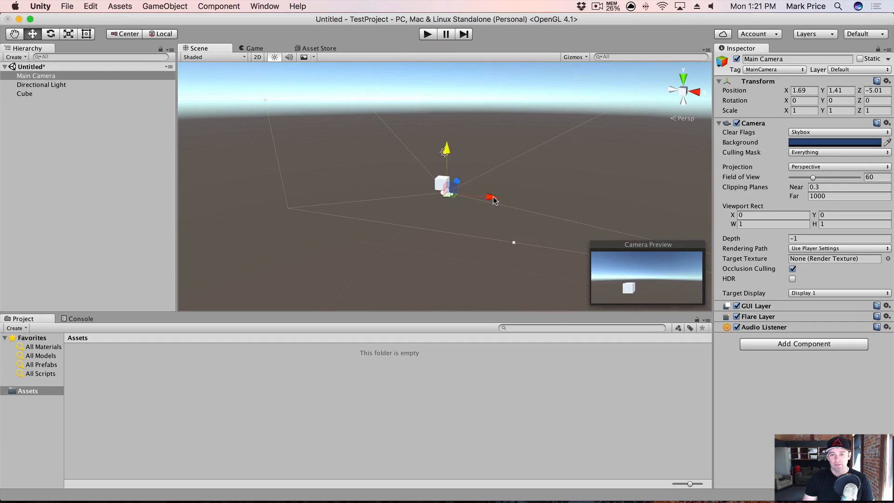
drag(493, 200, 466, 197)
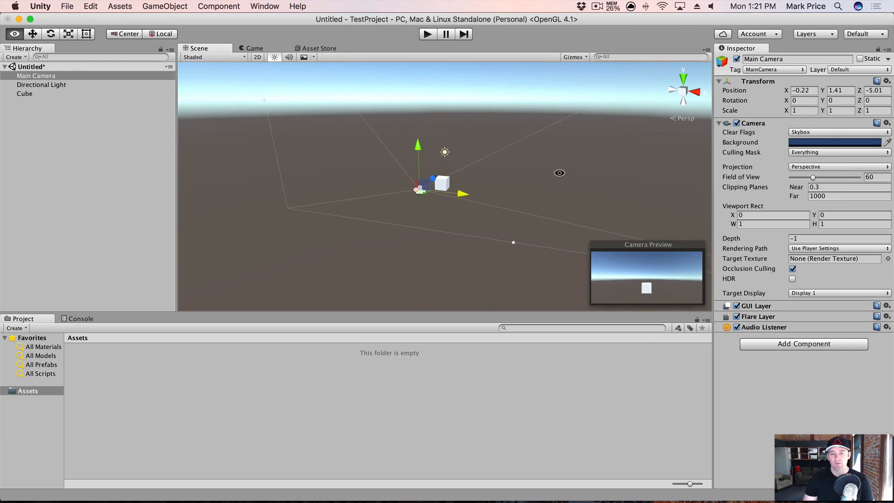
Move the cube along the X axis to about -1.25 and check its placement in the Game view
alt+drag(559, 172, 331, 247)
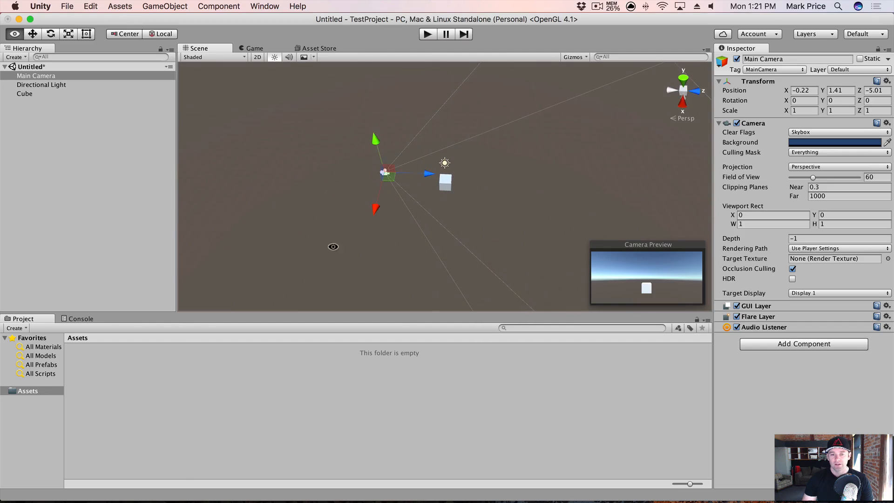
click(442, 187)
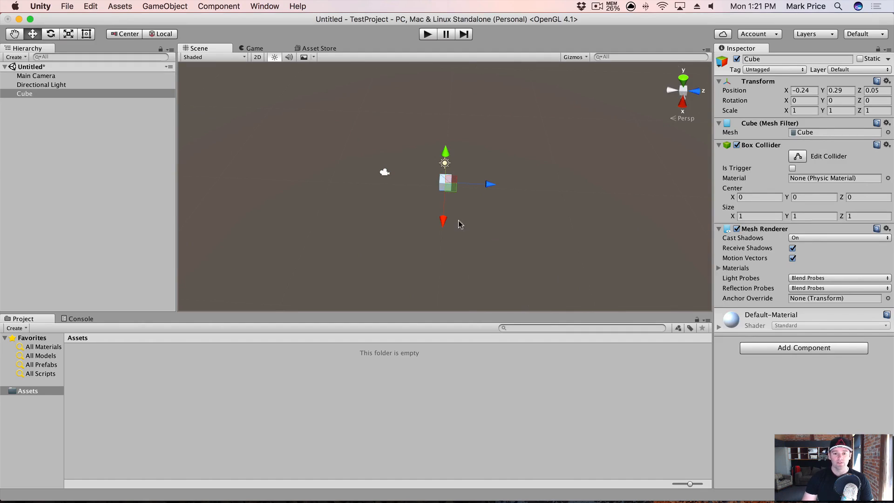
drag(443, 223, 443, 214)
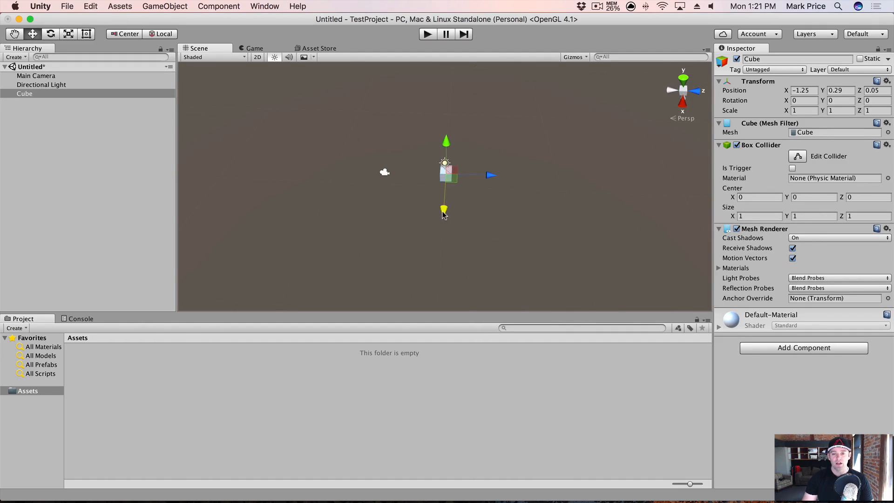
click(256, 49)
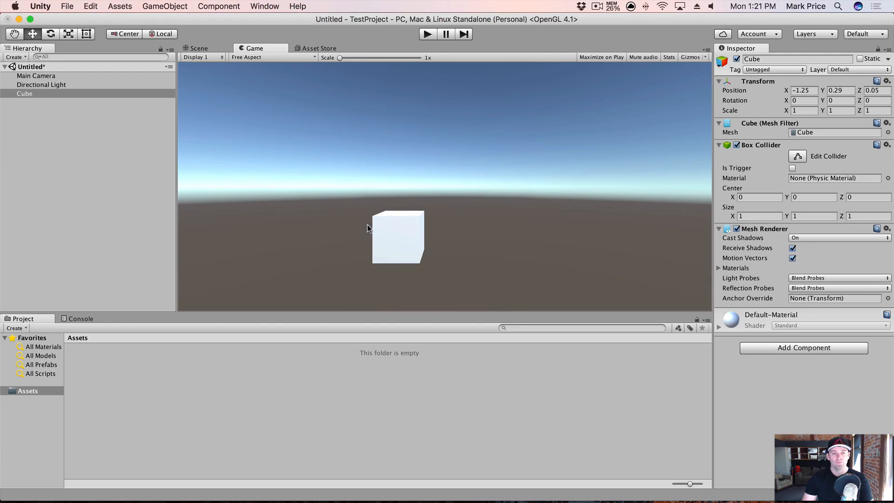
Rotate the cube in the Scene view to about X 7.79, Y -18.44, Z -19.07 and check it in the Game view
click(210, 49)
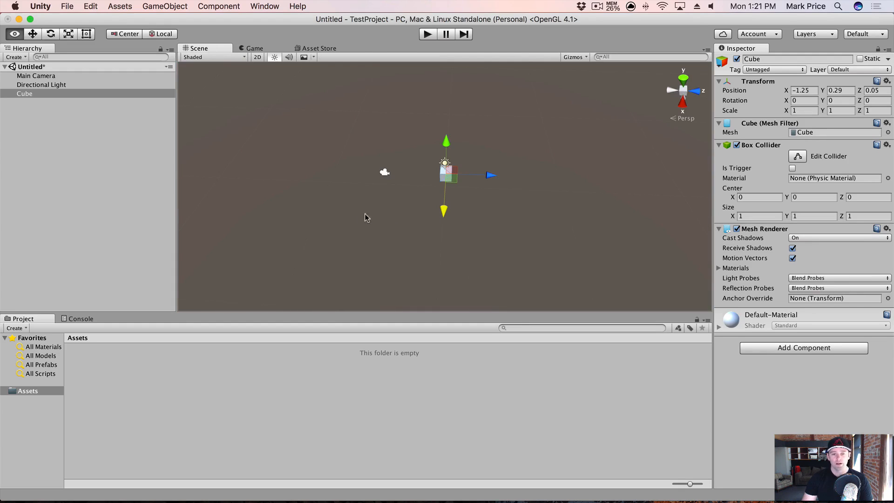
alt+drag(365, 217, 336, 248)
scroll(472, 197, up, 3)
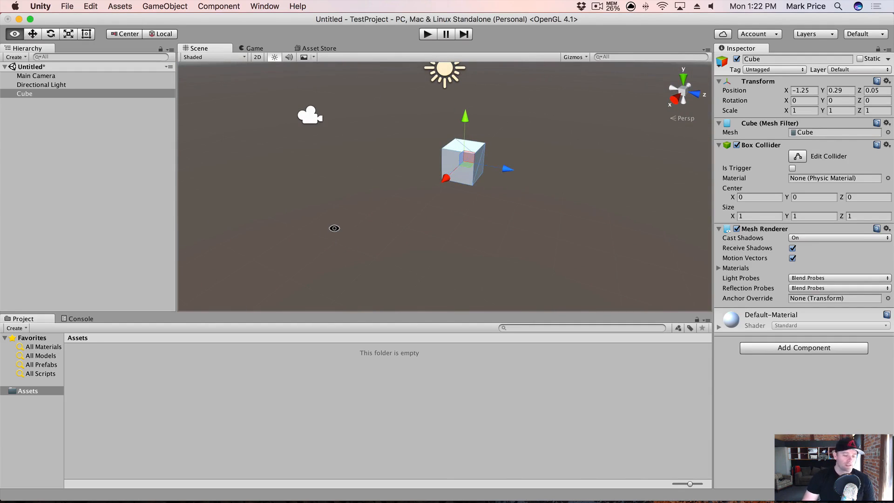
key(e)
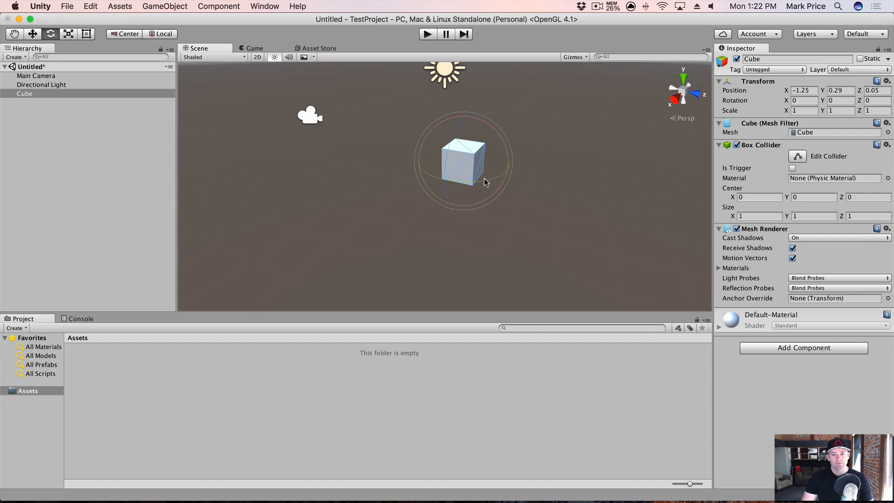
drag(487, 180, 429, 149)
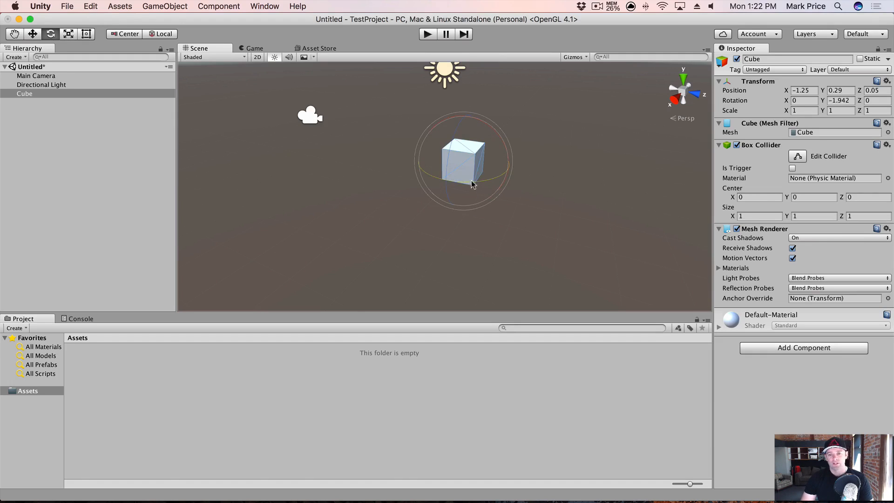
mouse_move(471, 184)
mouse_down()
mouse_move(507, 179)
mouse_move(411, 181)
mouse_move(492, 182)
mouse_move(459, 185)
mouse_move(482, 182)
mouse_up()
drag(455, 135, 449, 155)
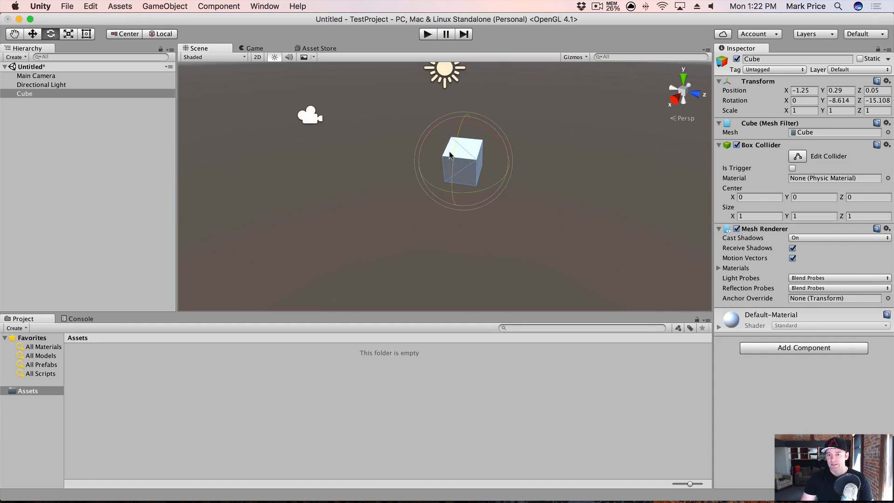
mouse_move(479, 127)
mouse_down()
mouse_move(503, 136)
mouse_move(507, 159)
mouse_move(476, 133)
mouse_up()
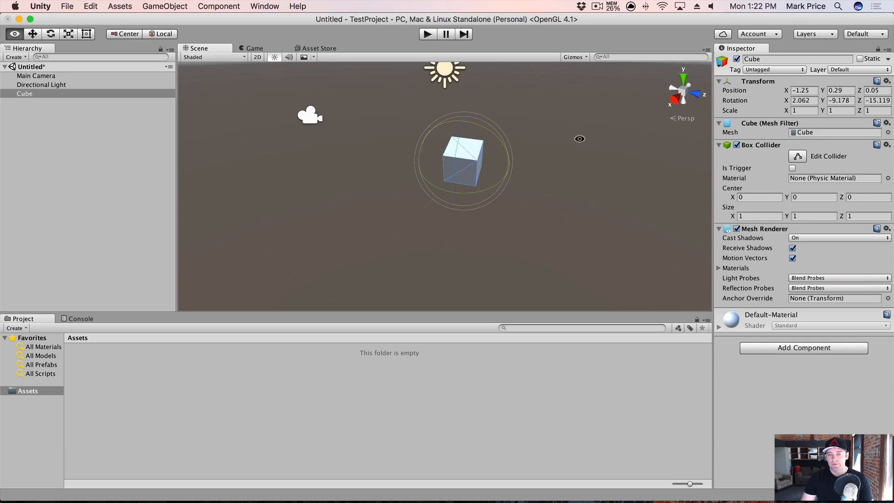
alt+drag(579, 139, 622, 118)
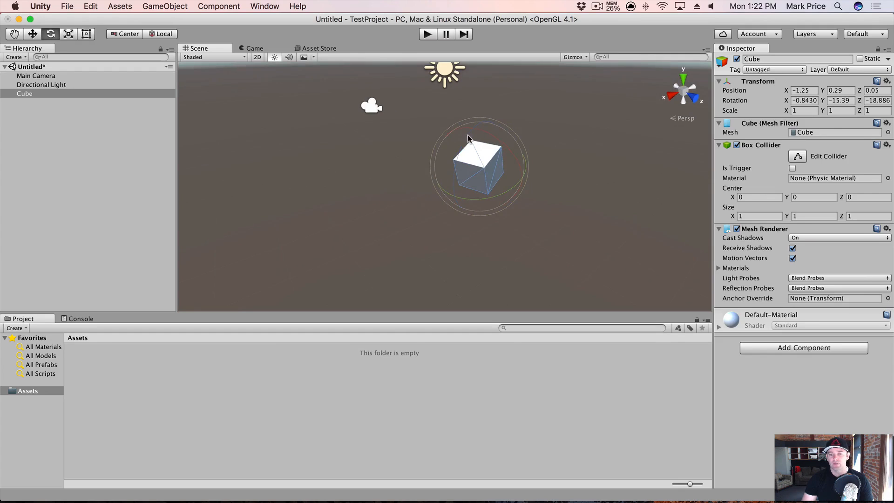
drag(477, 130, 491, 133)
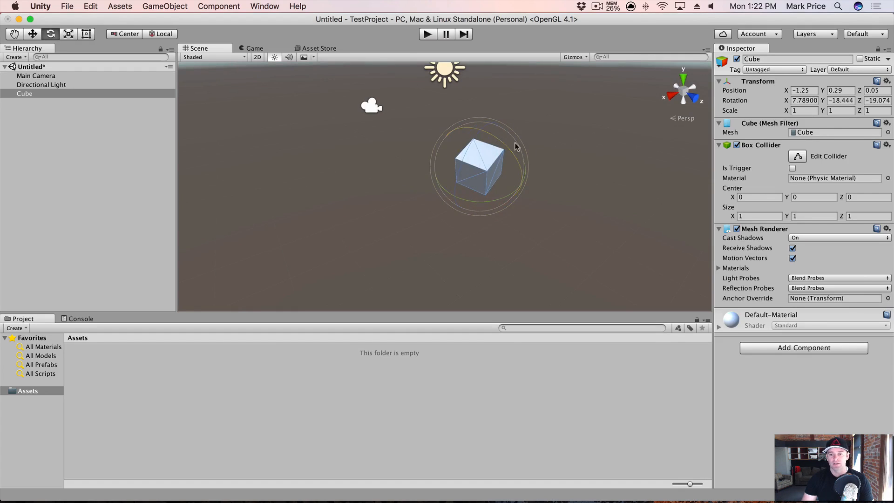
alt+drag(515, 231, 552, 224)
click(255, 49)
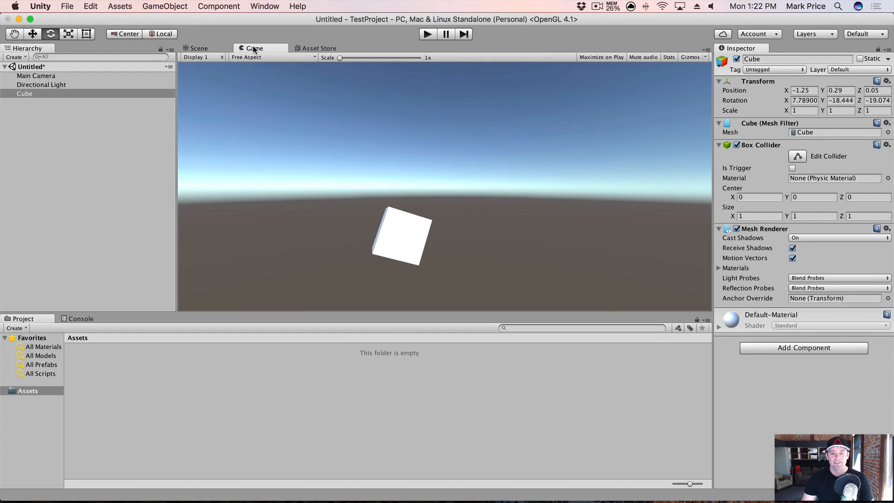
Scale the cube into a flat slab of about X 2.52, Y 0.14, Z 3.96 and check it in the Game view
click(217, 48)
alt+drag(489, 226, 608, 222)
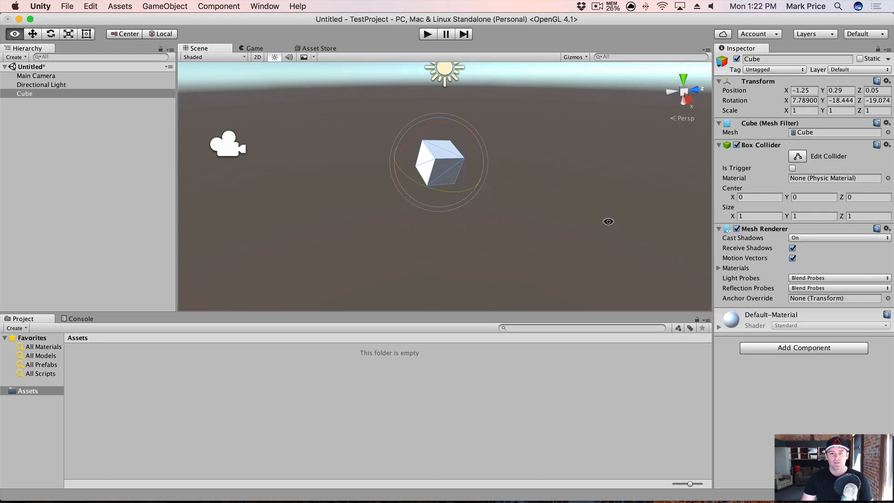
key(r)
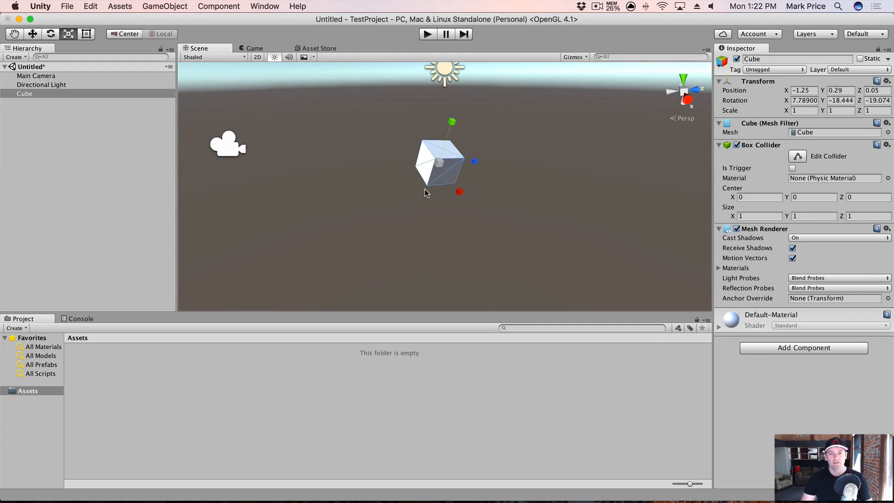
drag(460, 193, 486, 235)
drag(474, 161, 587, 147)
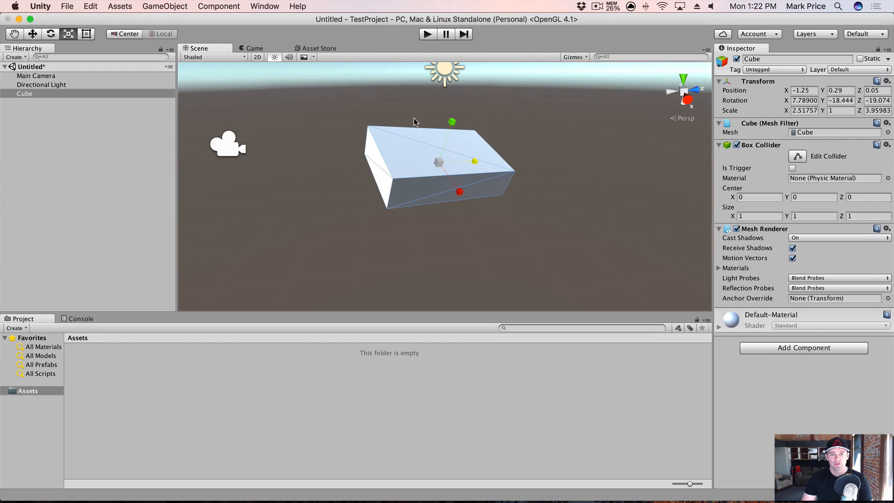
drag(453, 124, 447, 152)
click(255, 48)
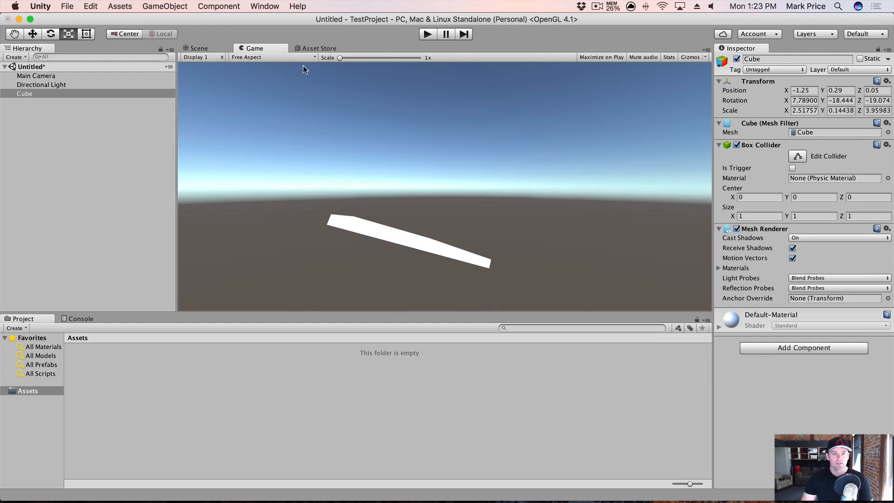
Select the Main Camera in the Scene view and move it along the X axis to about 0.48
click(197, 47)
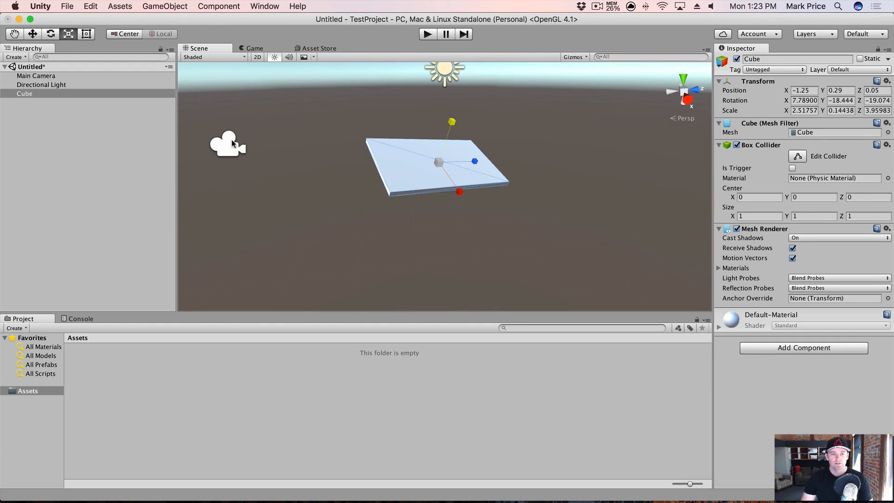
scroll(247, 163, down, 5)
click(324, 169)
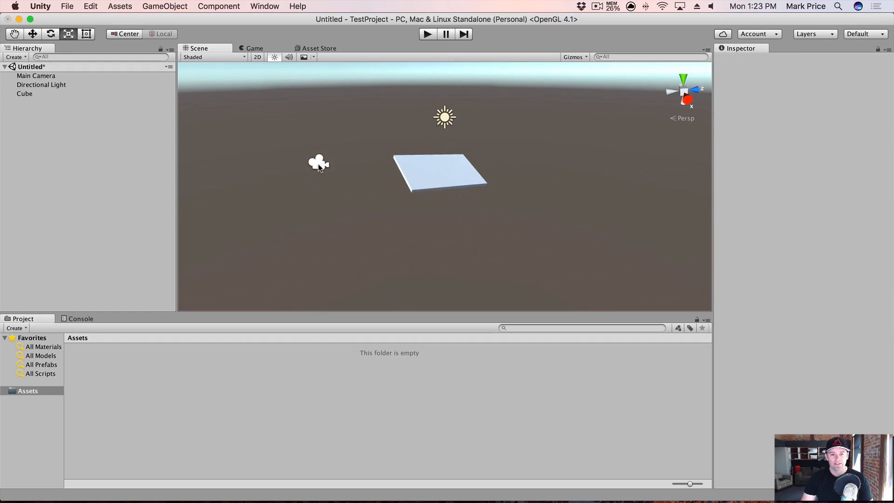
click(317, 164)
alt+drag(317, 163, 393, 251)
key(w)
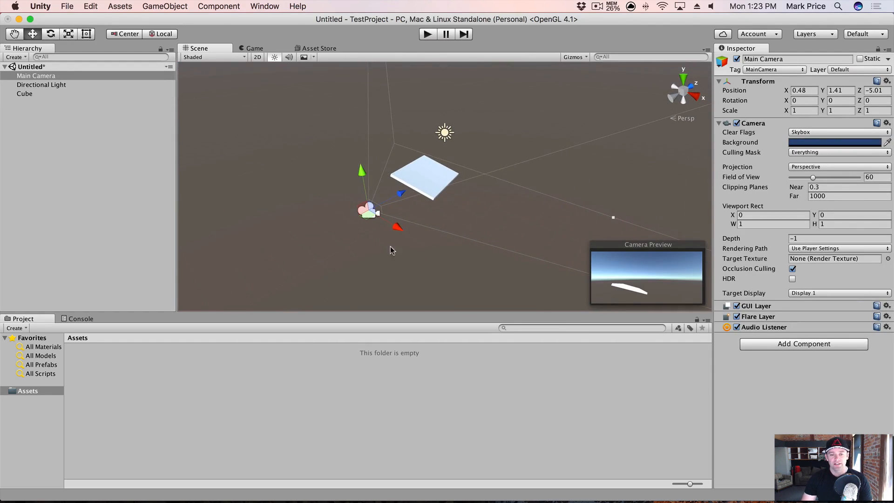
Rotate the Main Camera to about X 18.78 and move it to about X -1.02, Y 2.69, Z -4.57
key(e)
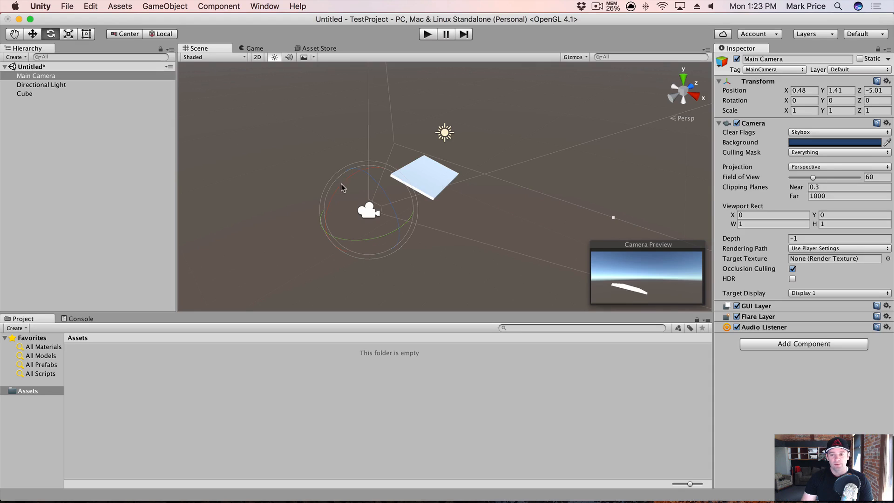
drag(342, 185, 381, 136)
key(w)
drag(406, 196, 378, 181)
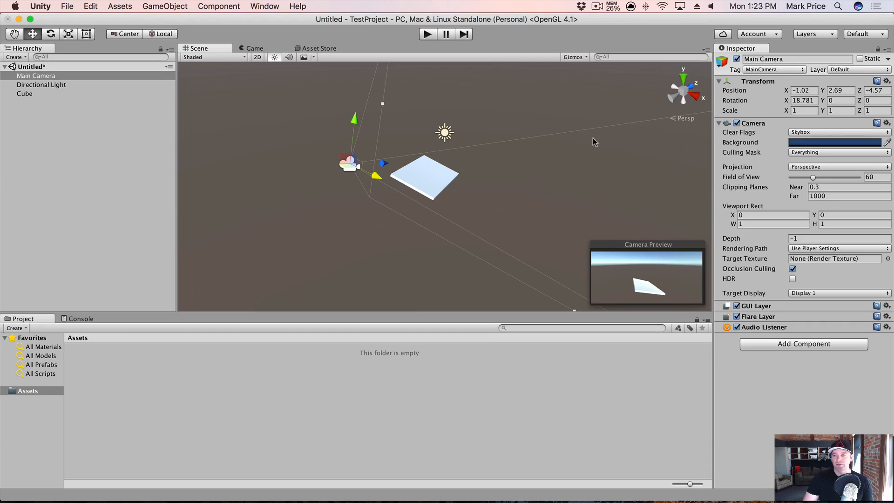
Disable the Main Camera's Camera component, check the Game view, and enable the component again
click(335, 208)
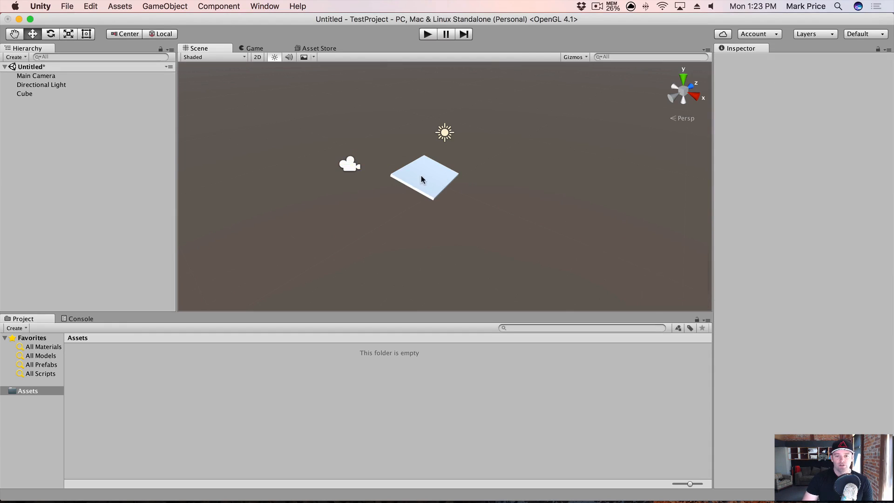
click(421, 175)
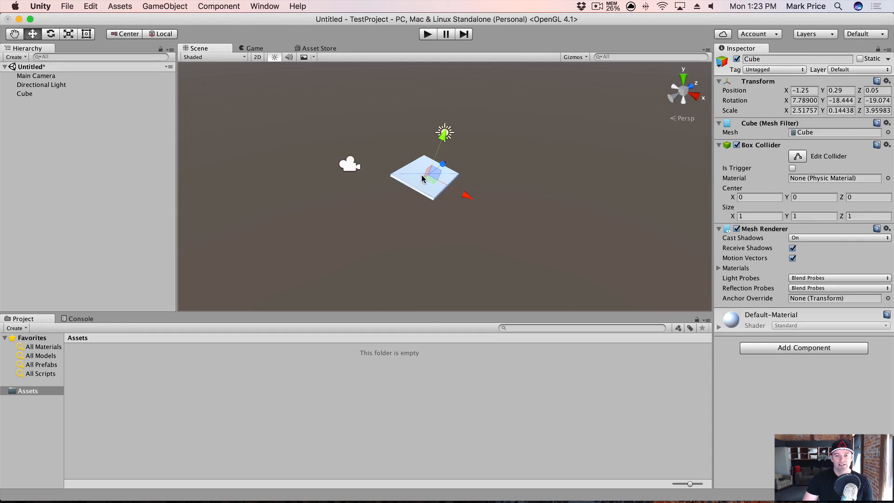
click(357, 169)
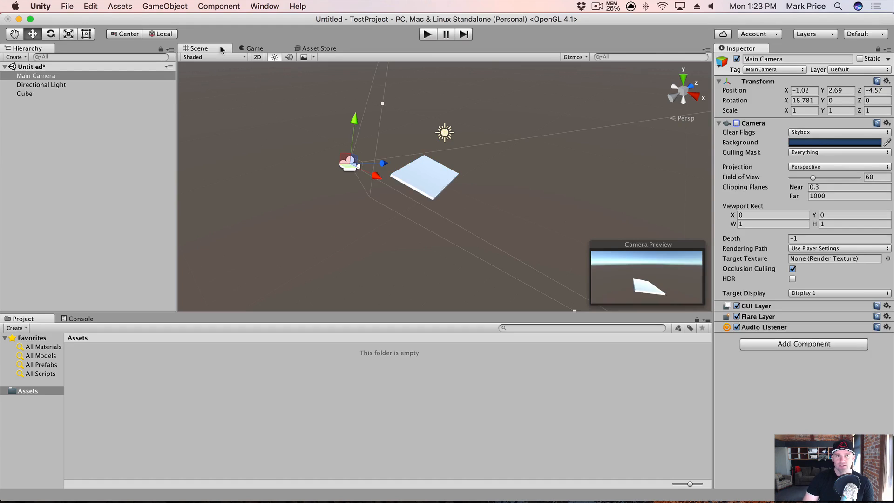
click(268, 50)
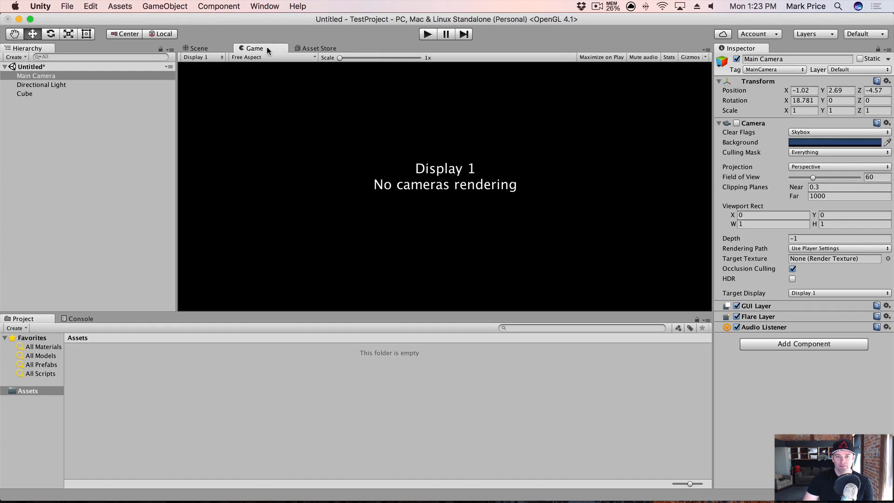
click(736, 124)
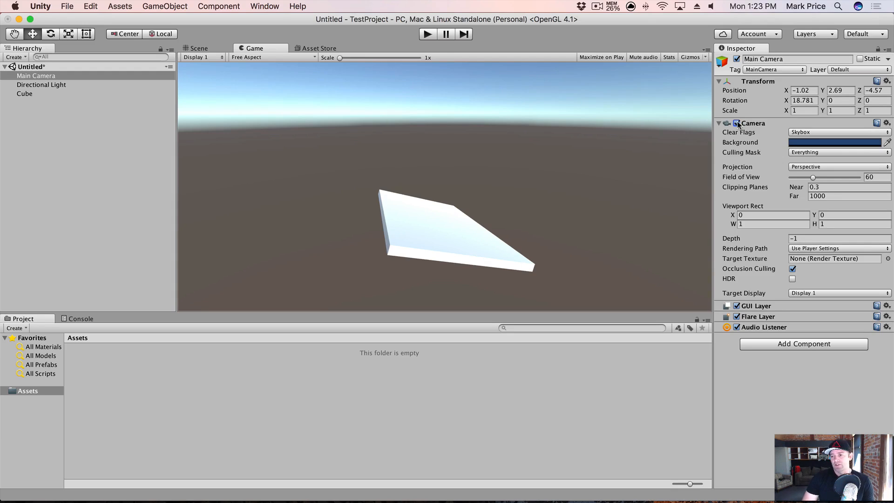
Select the cube in the Scene view and toggle its Mesh Renderer off and on twice
click(201, 47)
click(416, 177)
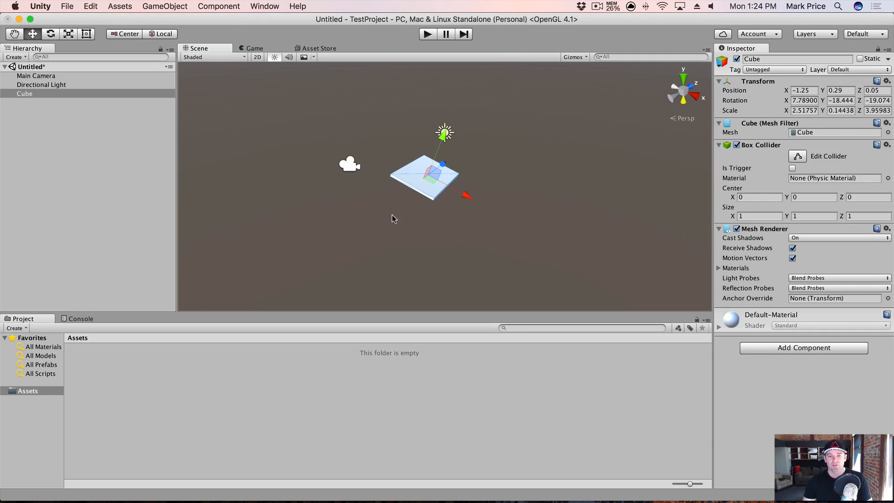
scroll(382, 208, up, 2)
scroll(385, 215, down, 2)
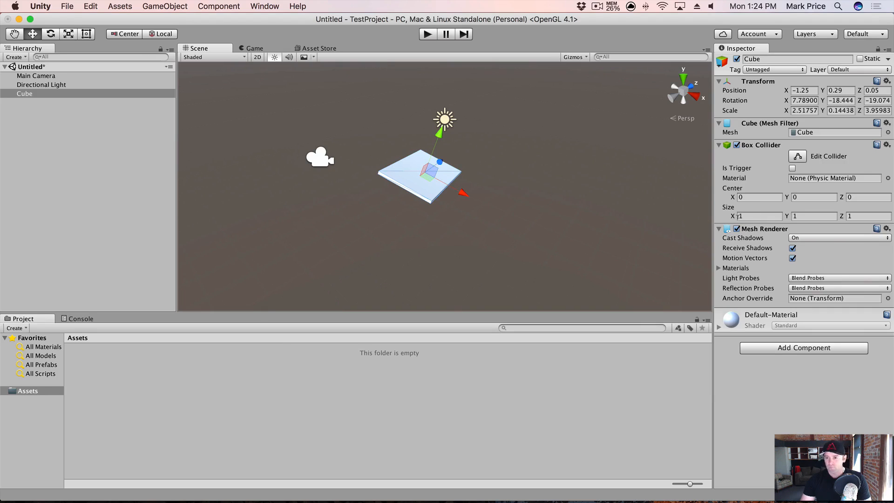
click(737, 229)
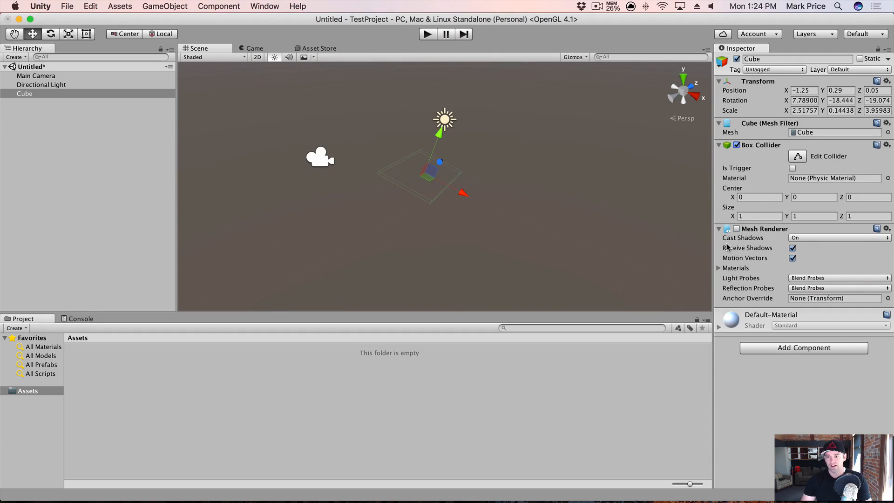
click(737, 229)
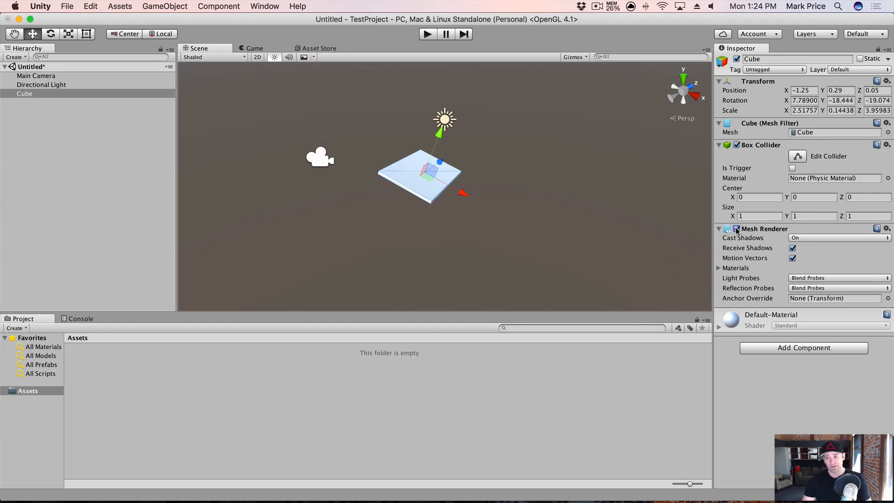
click(736, 229)
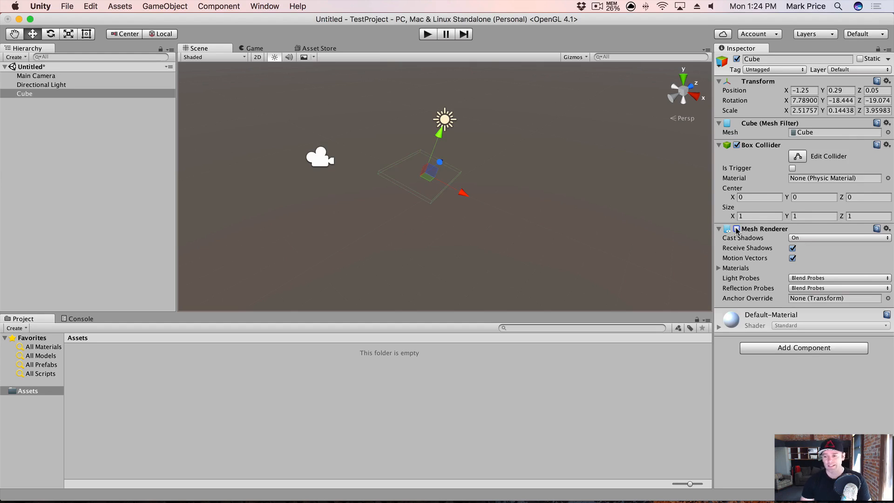
click(736, 229)
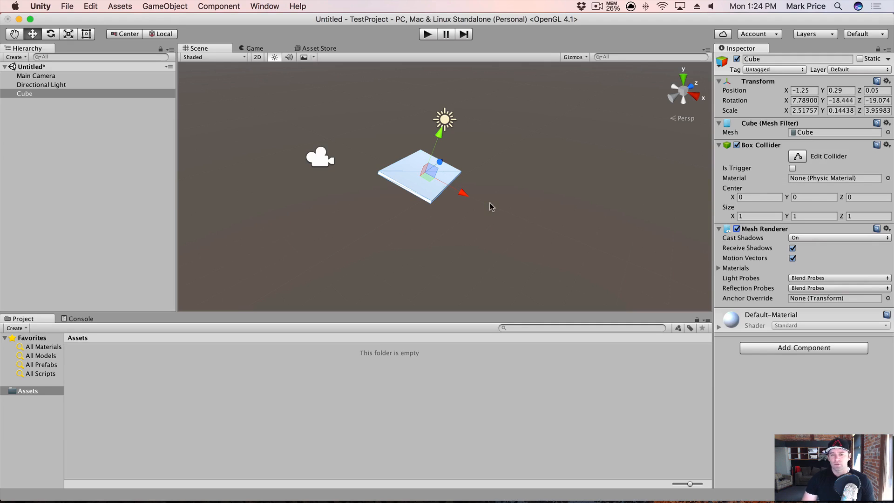
Compare the flattened cube in the Game and Scene views, orbiting and zooming around it in the Scene view
click(254, 48)
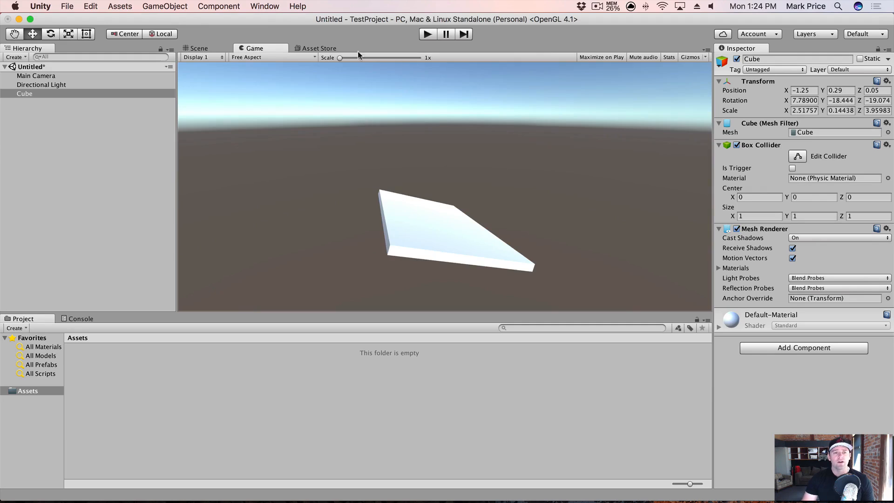
click(200, 48)
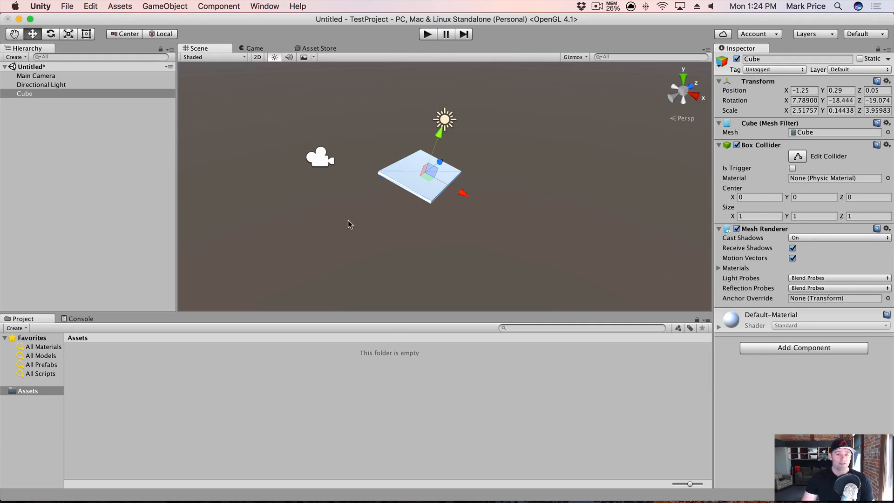
alt+drag(307, 217, 285, 194)
click(354, 204)
scroll(353, 203, down, 1)
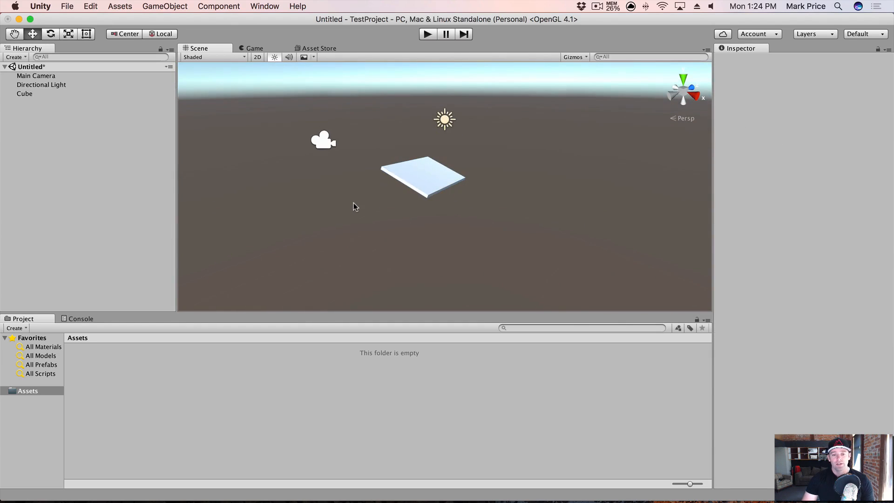
scroll(353, 203, up, 5)
scroll(351, 202, down, 4)
scroll(352, 203, down, 1)
scroll(352, 202, up, 1)
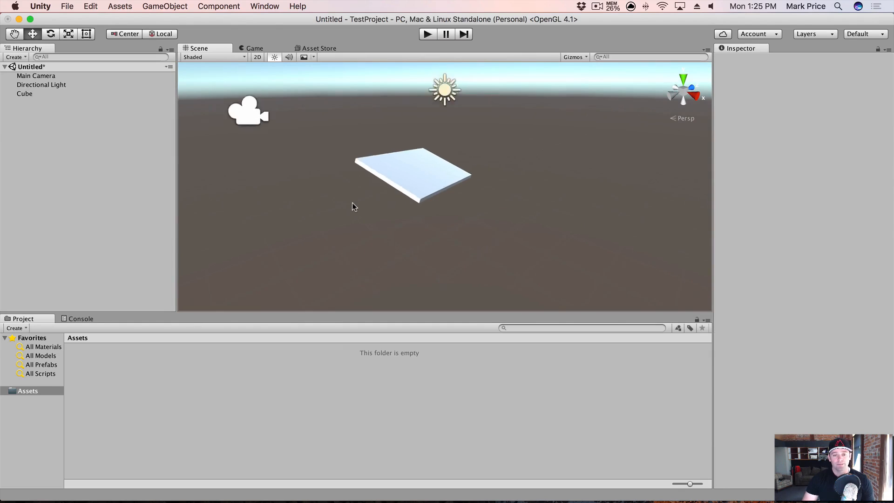
scroll(351, 202, down, 4)
scroll(352, 203, up, 1)
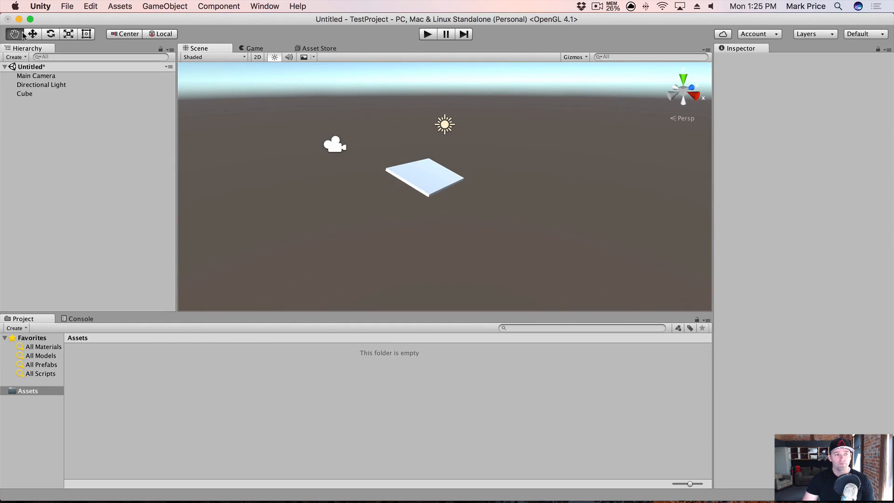
Practise panning across the scene with the Hand tool
drag(370, 209, 317, 231)
mouse_move(426, 181)
mouse_down()
mouse_move(545, 163)
mouse_move(412, 179)
mouse_up()
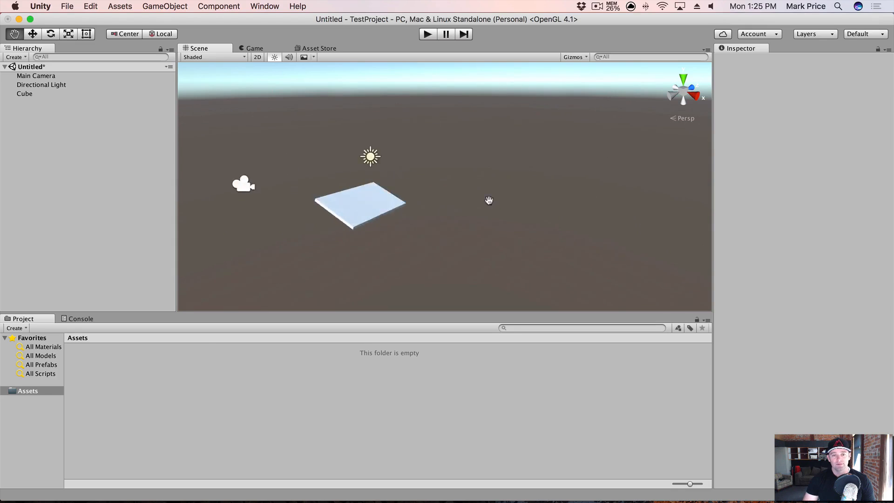
drag(385, 235, 434, 224)
key(e)
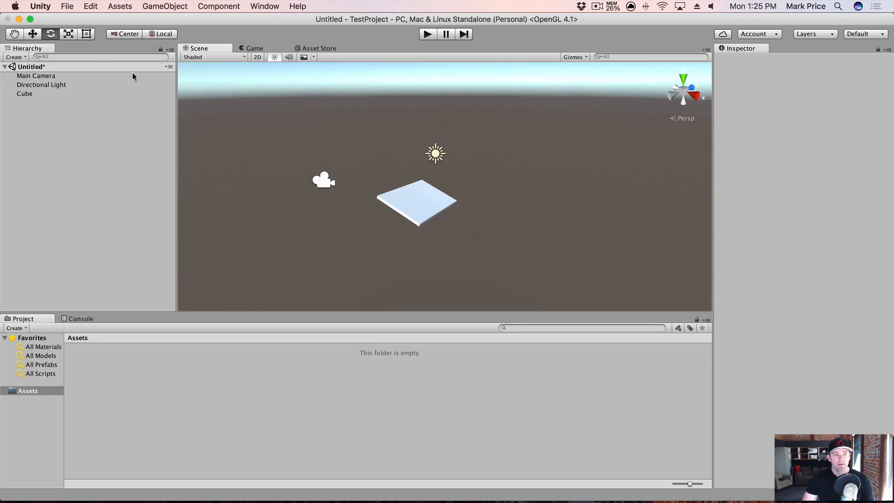
key(q)
drag(514, 178, 423, 202)
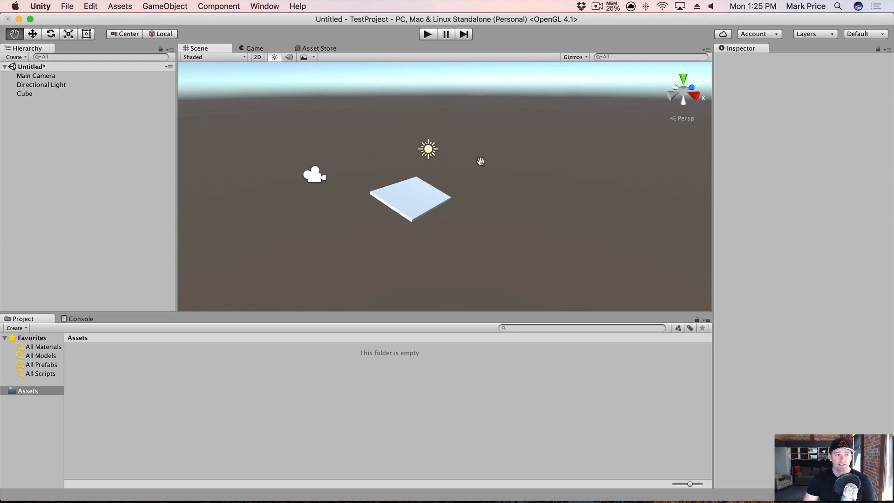
drag(479, 160, 473, 162)
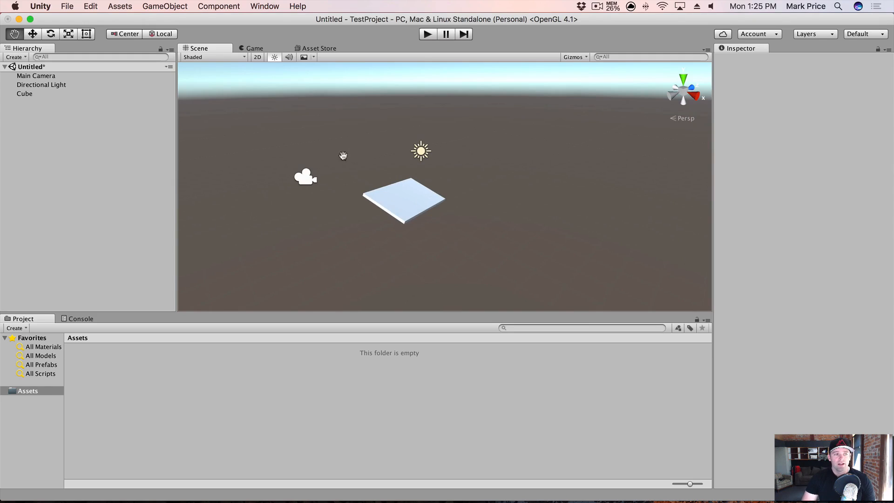
Select the cube and compare its Move, Rotate, Scale and Rect tool handles
key(w)
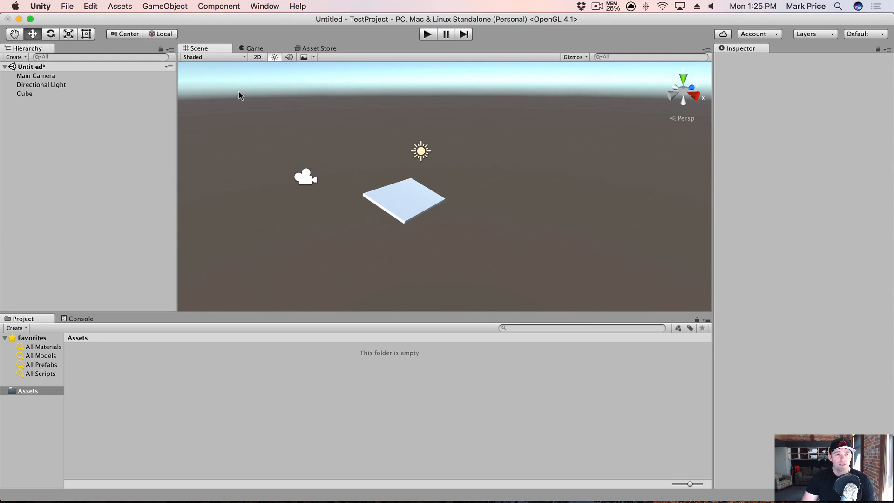
click(384, 199)
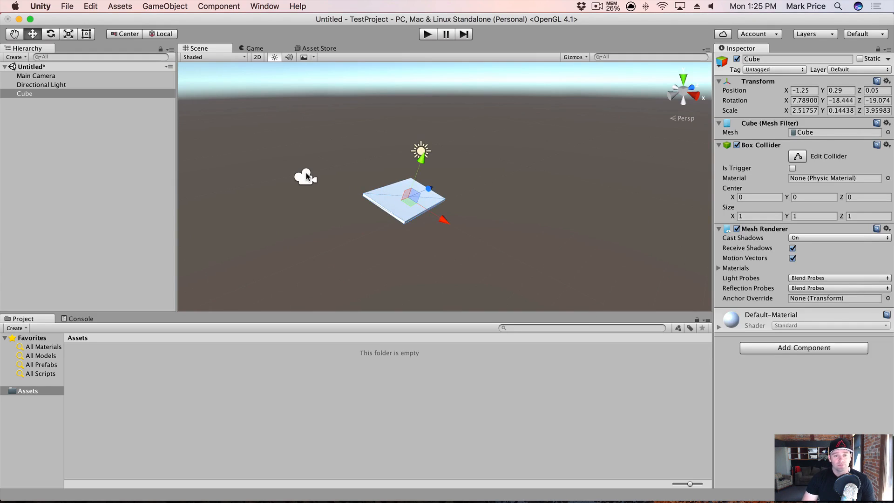
key(e)
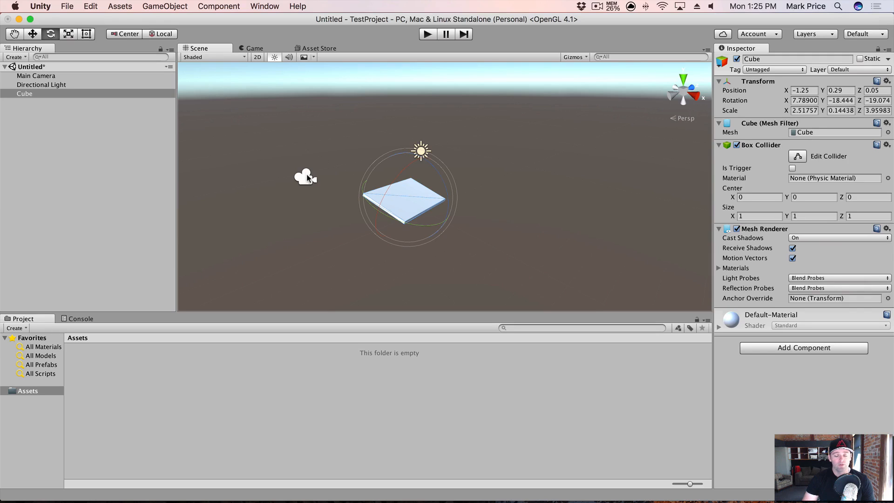
key(w)
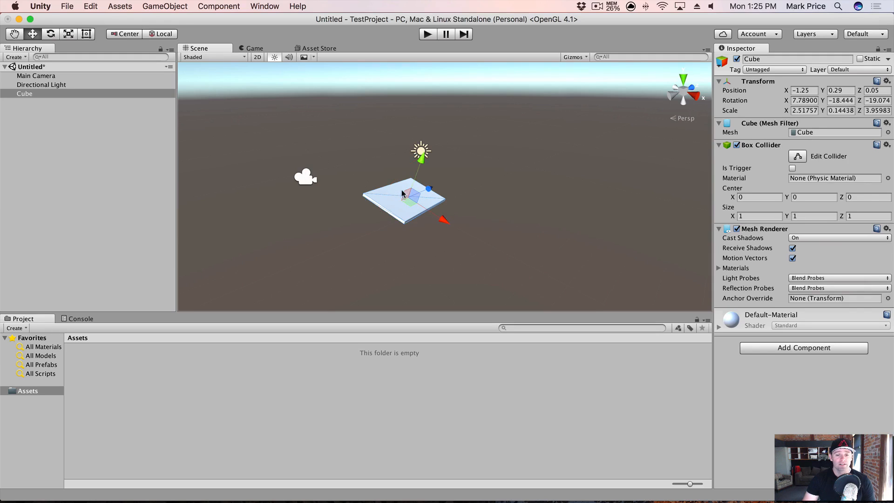
key(e)
key(r)
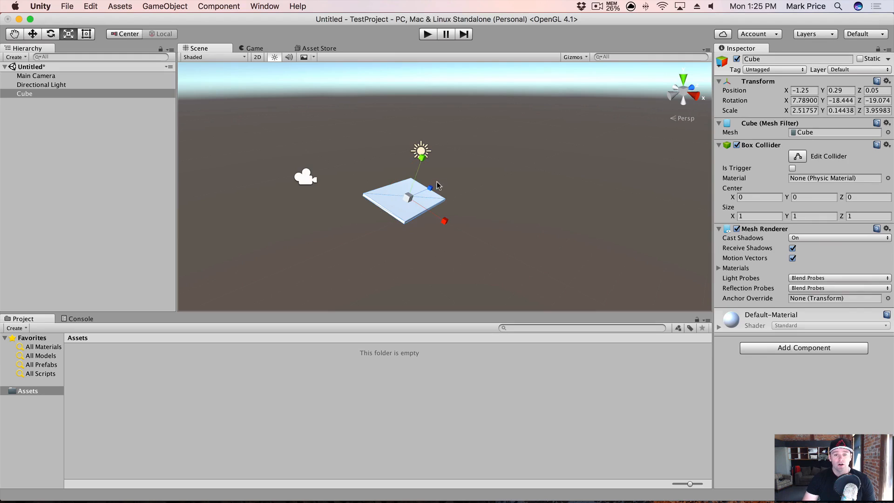
key(t)
key(e)
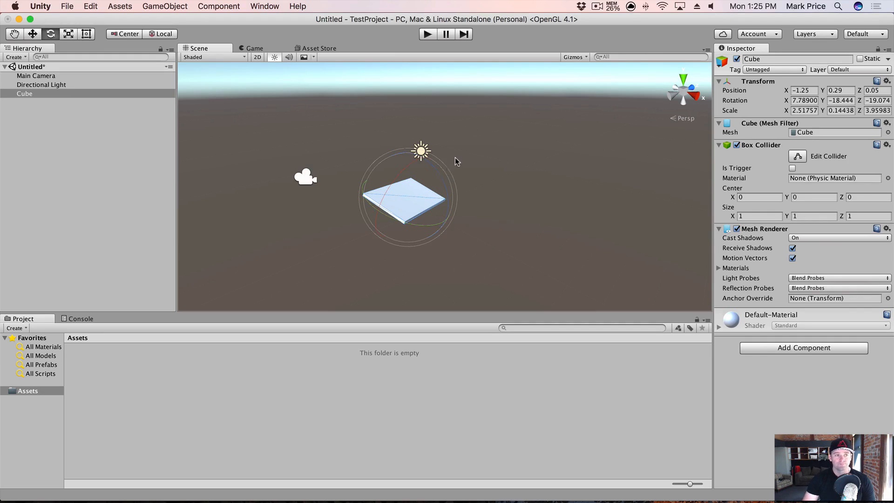
Resize the cube from its corners with the Rect tool to a scale of about X 5.40, Z 4.08, and activate the Rotate tool
key(t)
drag(445, 198, 470, 220)
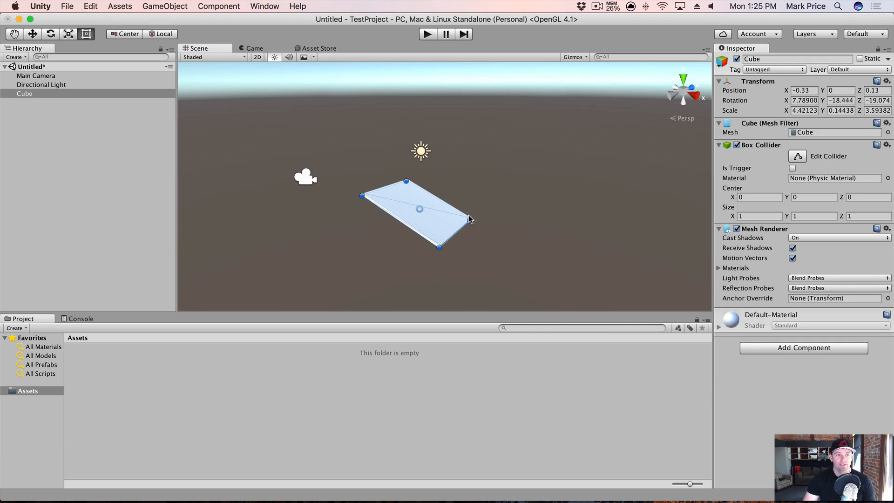
mouse_move(546, 217)
alt+mouse_down()
mouse_move(539, 171)
mouse_move(339, 86)
mouse_move(479, 197)
mouse_move(544, 204)
alt+mouse_up()
scroll(381, 195, up, 8)
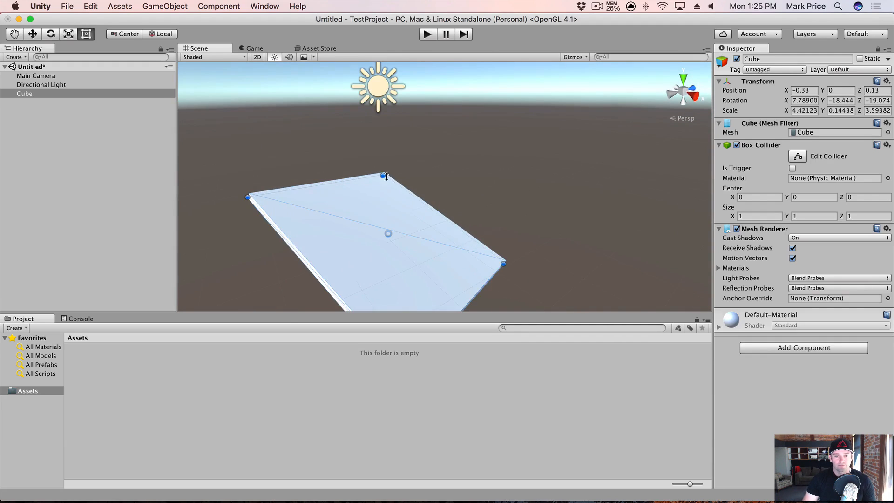
drag(385, 176, 296, 206)
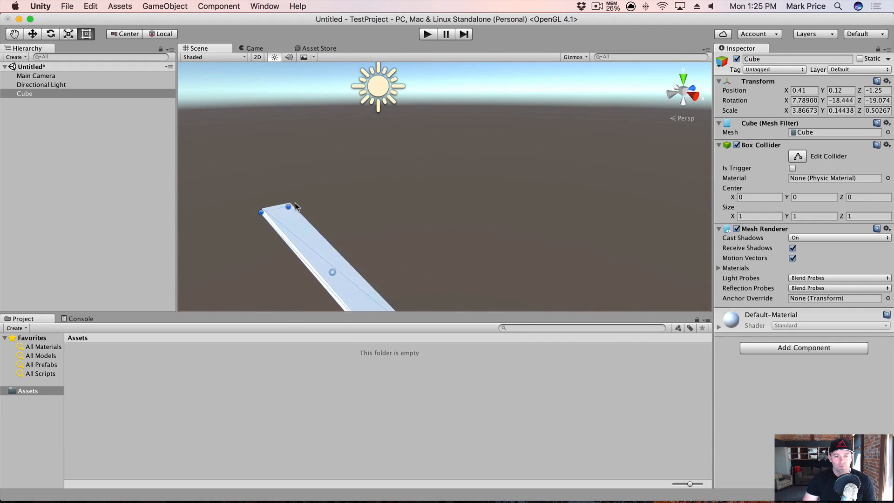
scroll(432, 284, down, 5)
drag(416, 283, 456, 252)
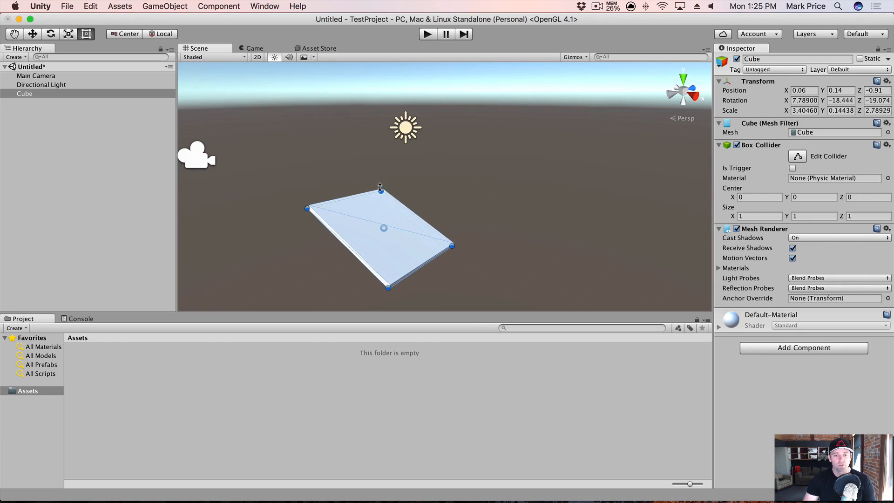
drag(380, 187, 372, 162)
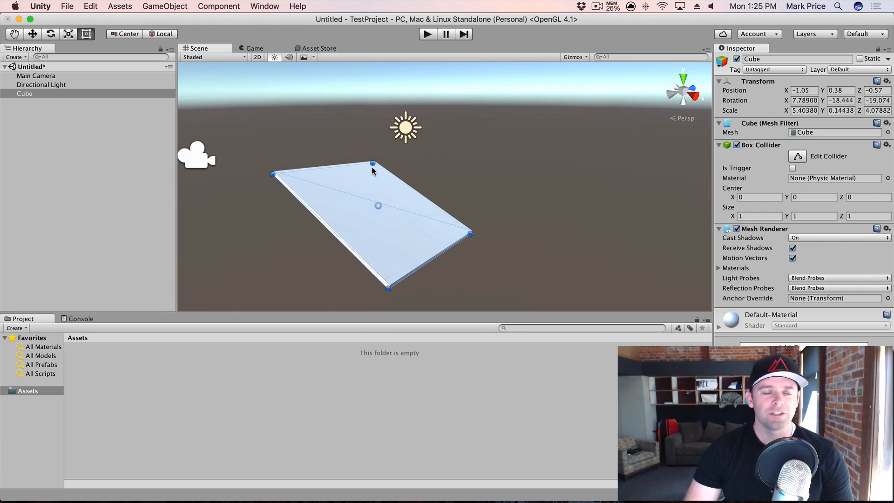
key(e)
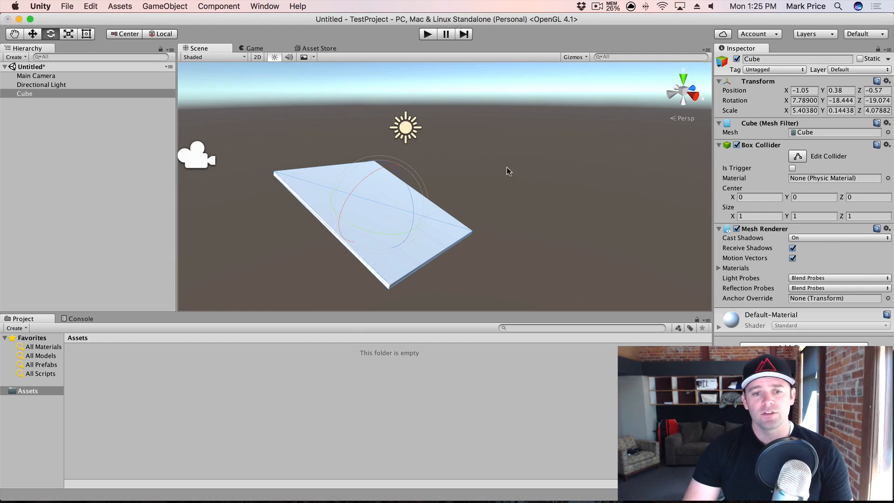
alt+drag(509, 169, 423, 175)
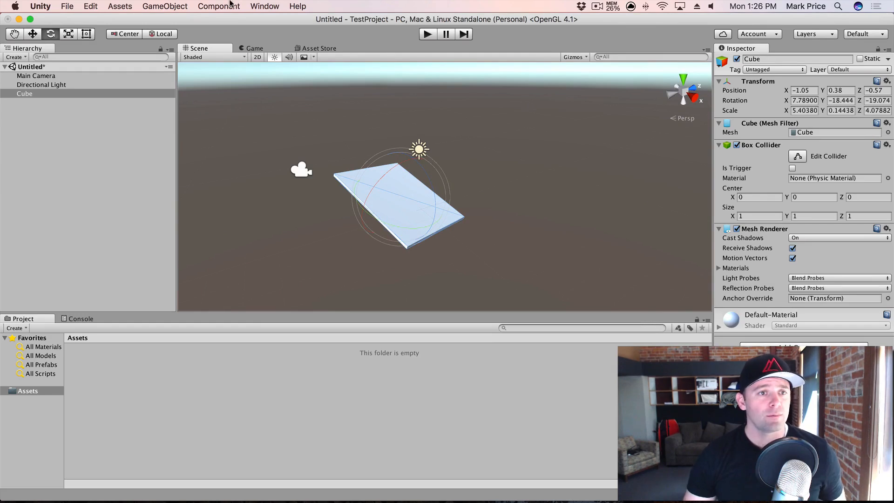
click(180, 3)
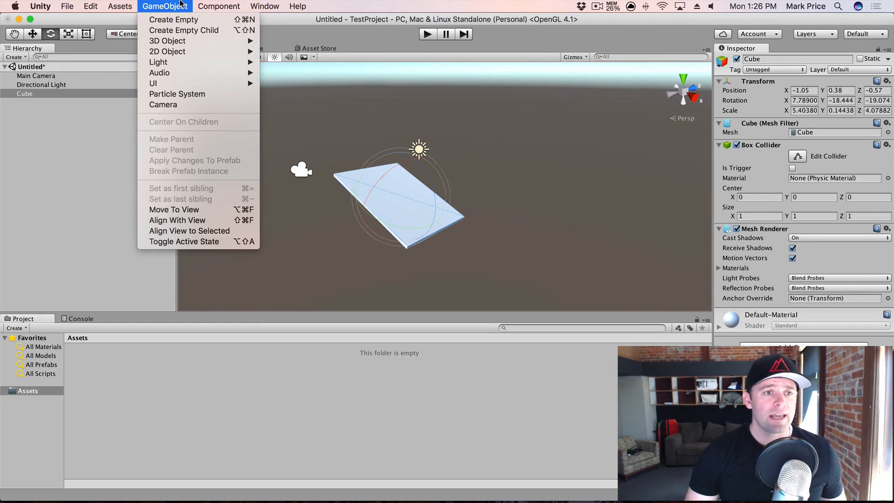
mouse_move(172, 73)
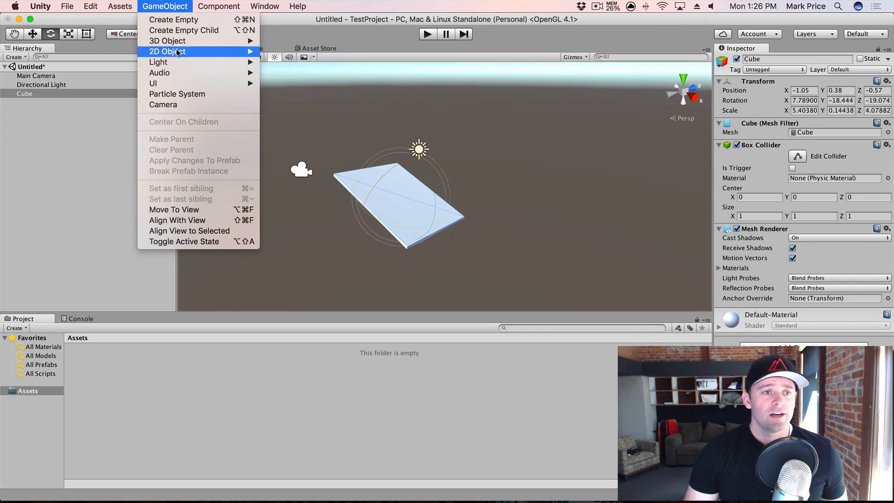
mouse_move(177, 45)
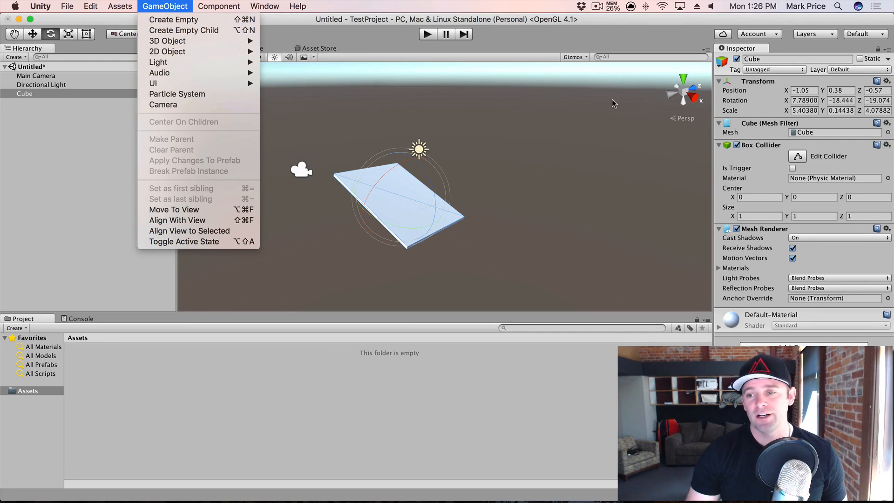
click(596, 108)
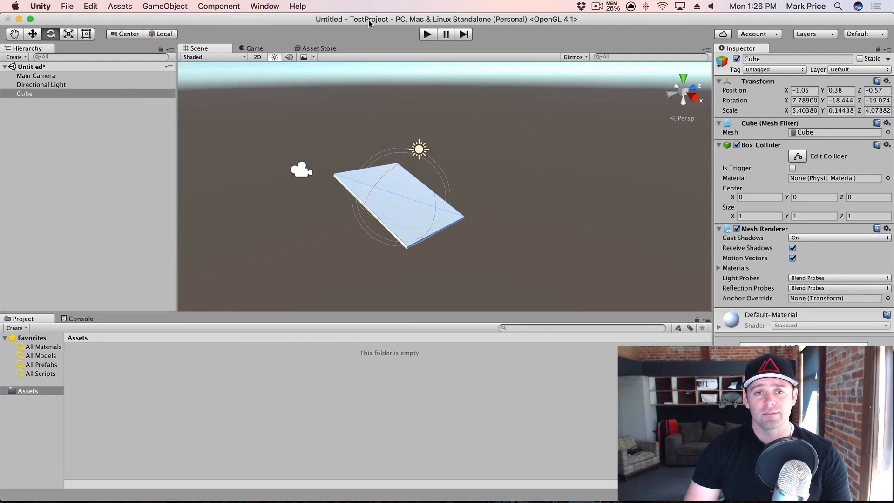
Start saving the untitled scene to the Assets folder, and cancel without saving it
key(super+s)
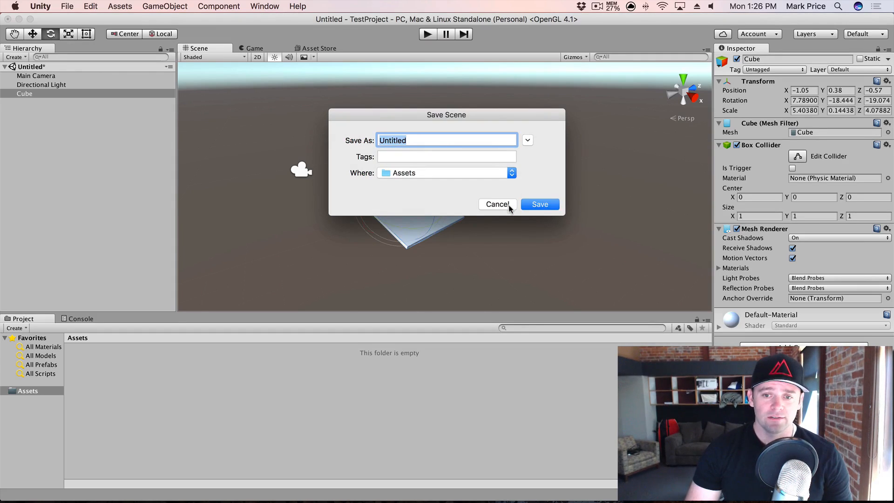
click(497, 204)
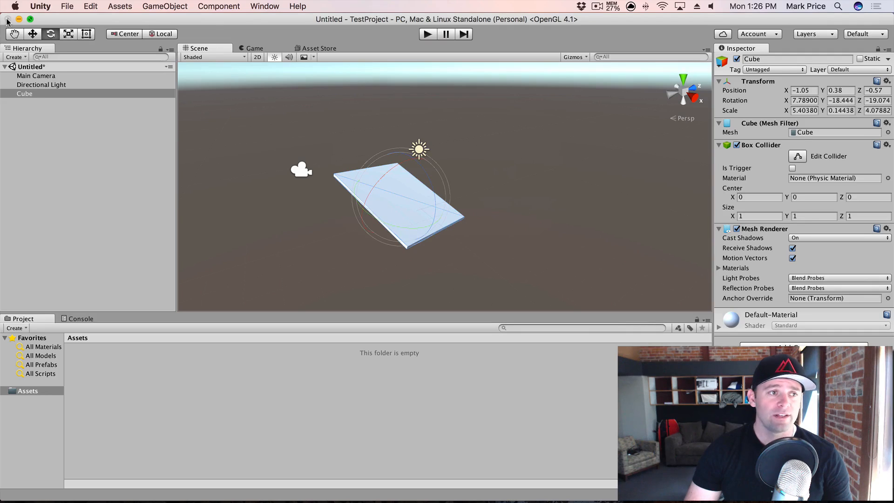